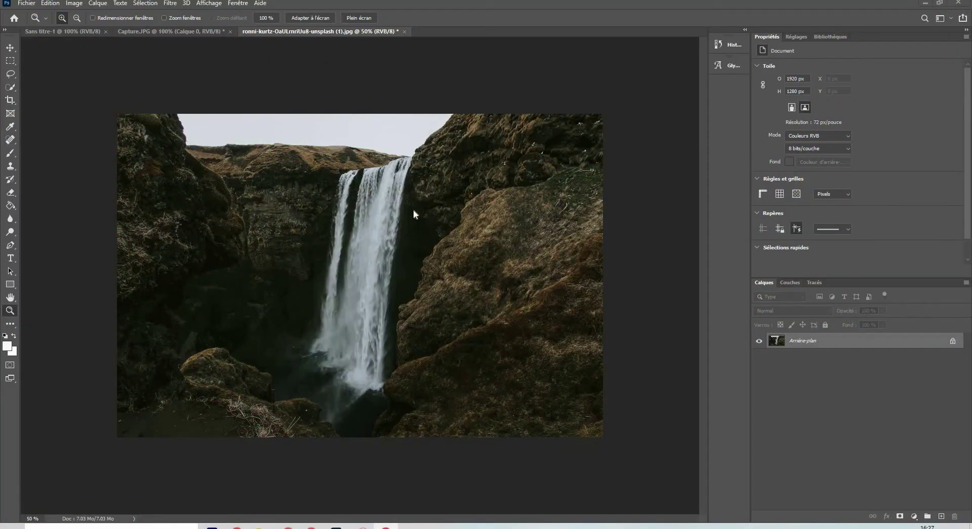
Outline the waterfall and the water at its base with the Lasso and copy the selection to a new layer
{"action": "key", "text": "v"}
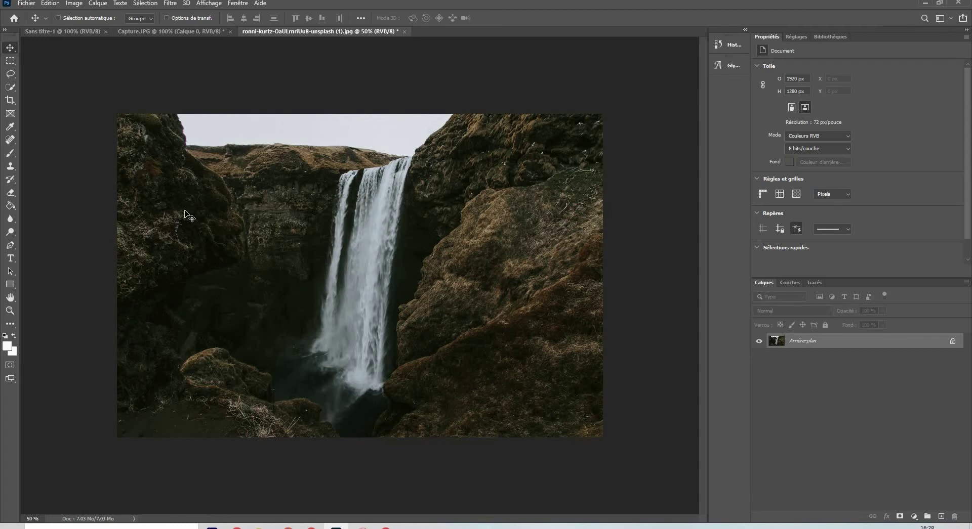
{"action": "left_click", "coordinate": [16, 77]}
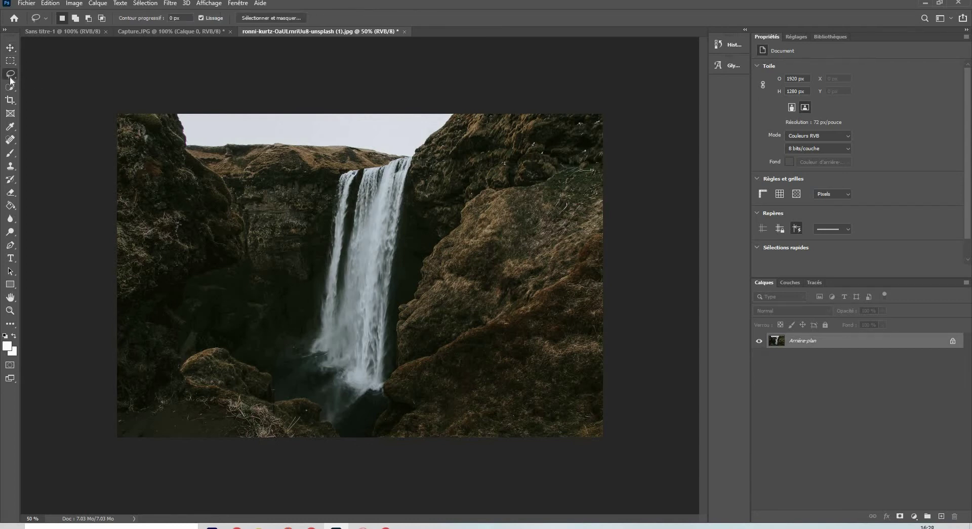
{"action": "left_click", "coordinate": [339, 232]}
{"action": "mouse_move", "coordinate": [340, 171]}
{"action": "left_mouse_down"}
{"action": "mouse_move", "coordinate": [312, 316]}
{"action": "mouse_move", "coordinate": [268, 361]}
{"action": "mouse_move", "coordinate": [274, 380]}
{"action": "mouse_move", "coordinate": [349, 399]}
{"action": "mouse_move", "coordinate": [389, 379]}
{"action": "mouse_move", "coordinate": [408, 224]}
{"action": "mouse_move", "coordinate": [400, 145]}
{"action": "left_mouse_up"}
{"action": "left_click_drag", "start_coordinate": [341, 171], "coordinate": [340, 171]}
{"action": "key", "text": "ctrl+j"}
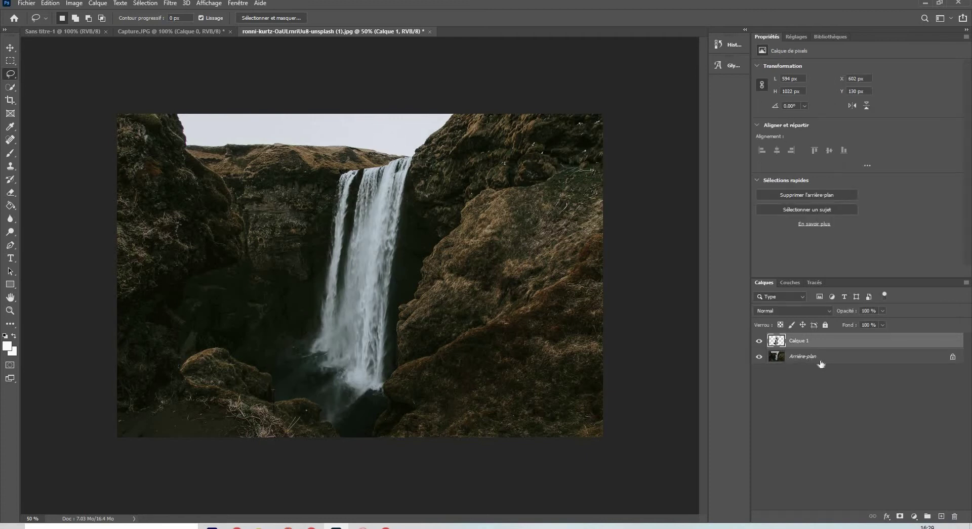
Rename the waterfall layer "Temps de pose long" and convert it to a smart object
{"action": "left_click", "coordinate": [809, 346]}
{"action": "double_click", "coordinate": [808, 341]}
{"action": "type", "text": "T"}
{"action": "type", "text": "emps de pose long"}
{"action": "key", "text": "Return"}
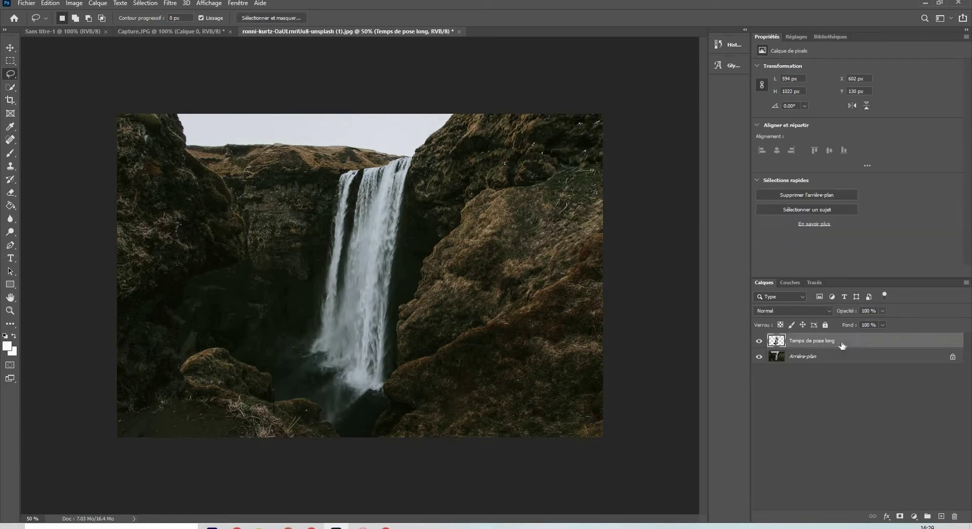
{"action": "right_click", "coordinate": [831, 341]}
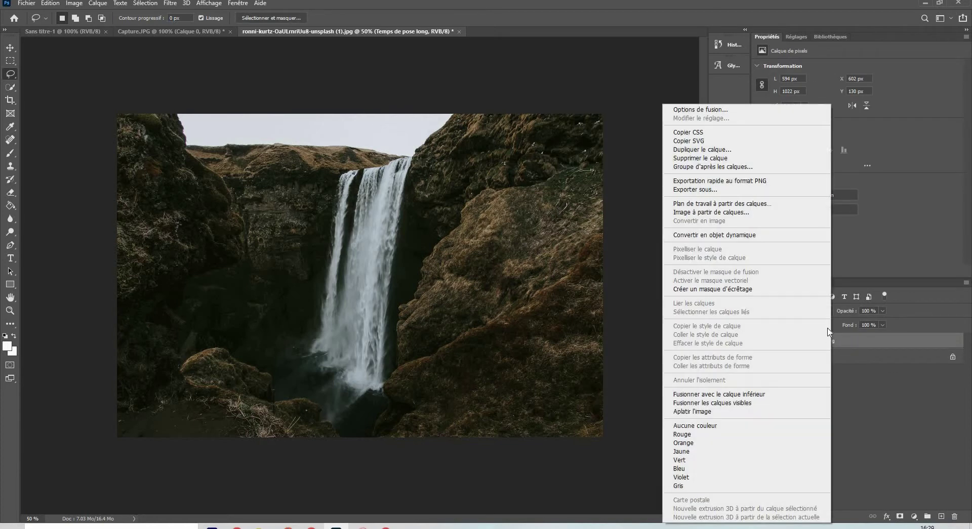
{"action": "left_click", "coordinate": [728, 236]}
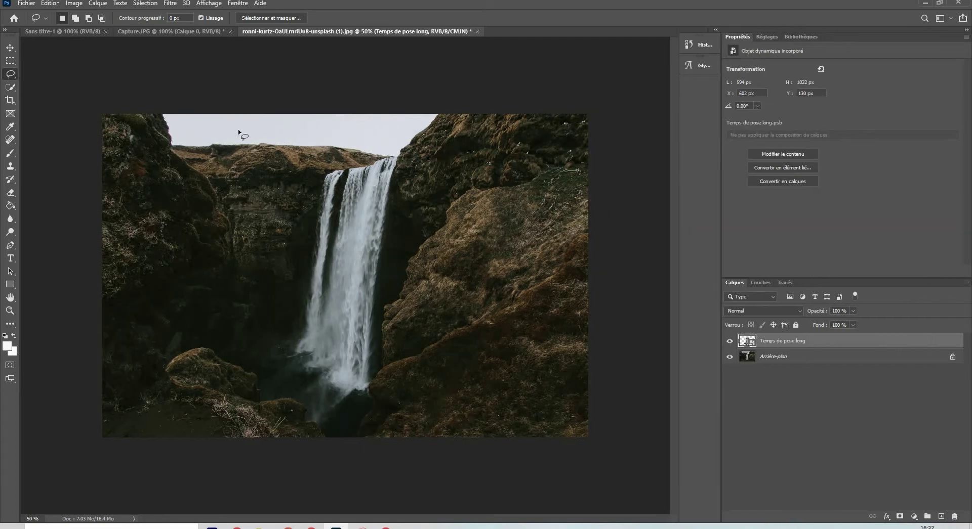
Start the Path Blur (Flou du tracé) filter on the waterfall layer with its speed at 0 %
{"action": "left_click", "coordinate": [171, 3]}
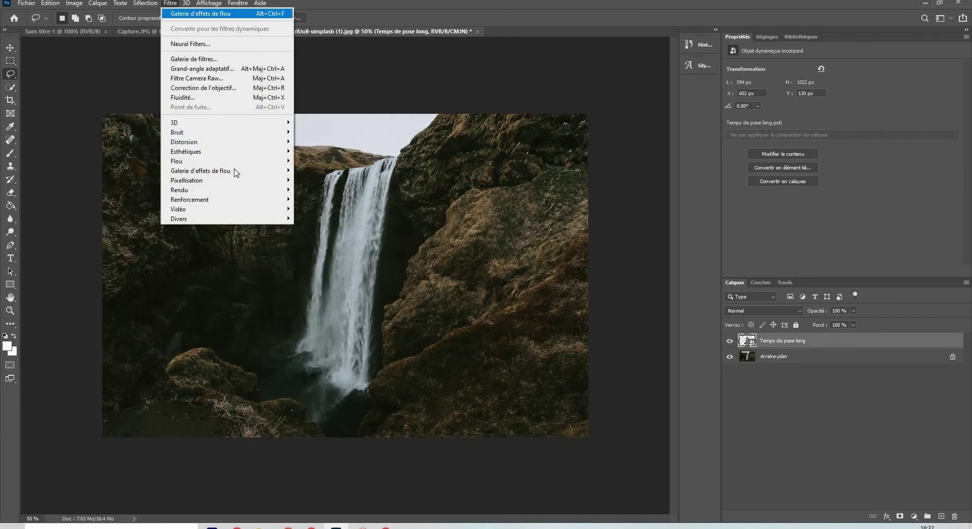
{"action": "mouse_move", "coordinate": [290, 175]}
{"action": "left_click", "coordinate": [339, 200]}
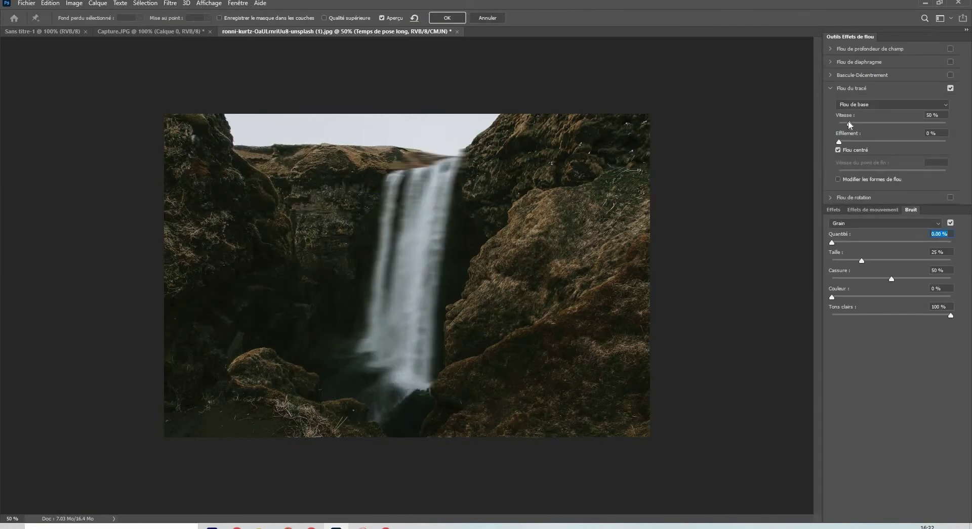
{"action": "left_click_drag", "start_coordinate": [849, 125], "coordinate": [839, 125]}
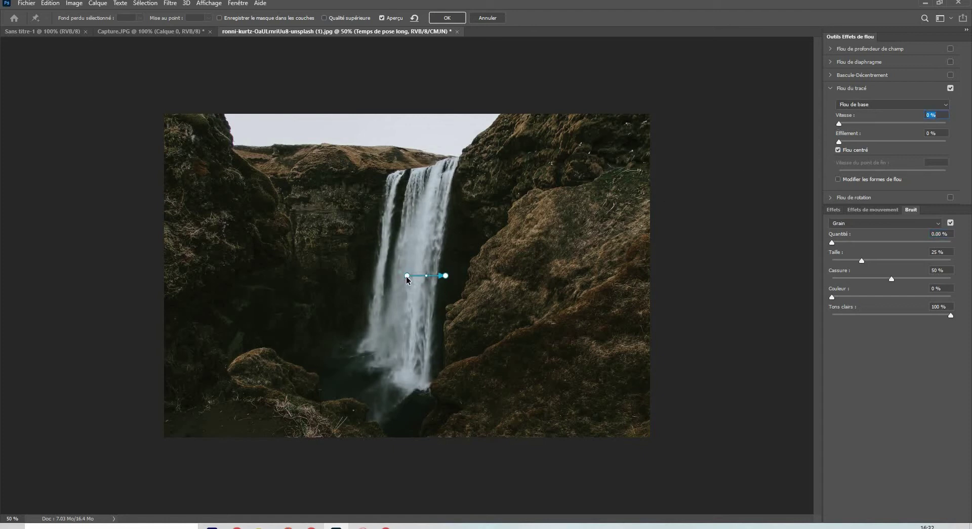
Run the default blur path down the waterfall's left stream from crest to base and bend its middle to follow the water
{"action": "left_click_drag", "start_coordinate": [407, 276], "coordinate": [395, 173]}
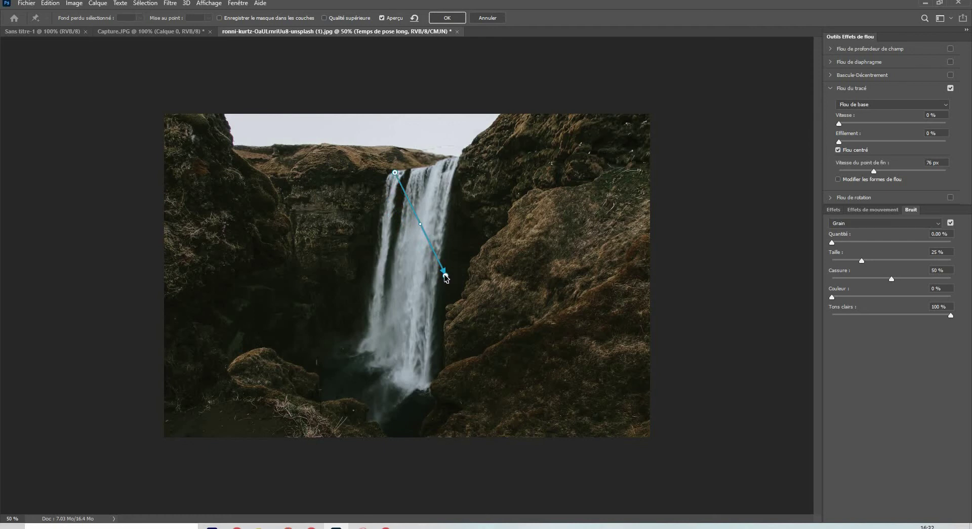
{"action": "left_click_drag", "start_coordinate": [445, 276], "coordinate": [374, 352]}
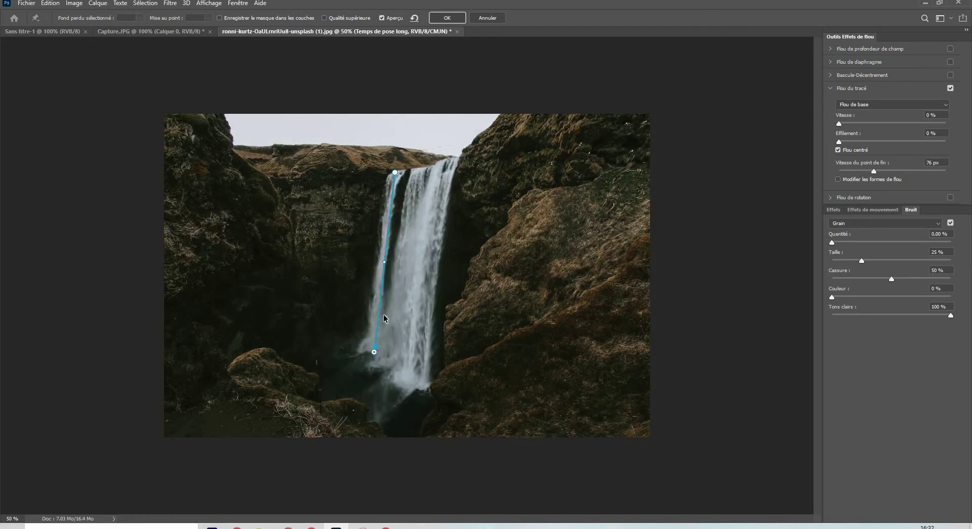
{"action": "left_click", "coordinate": [381, 261]}
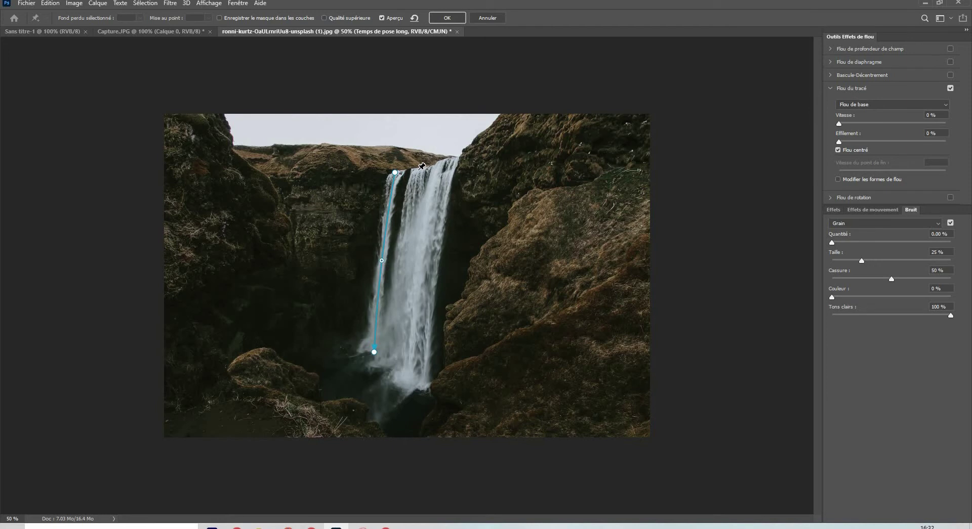
Draw two more blur paths down the waterfall's middle and right streams, curving each to follow the falling water
{"action": "left_click", "coordinate": [418, 170]}
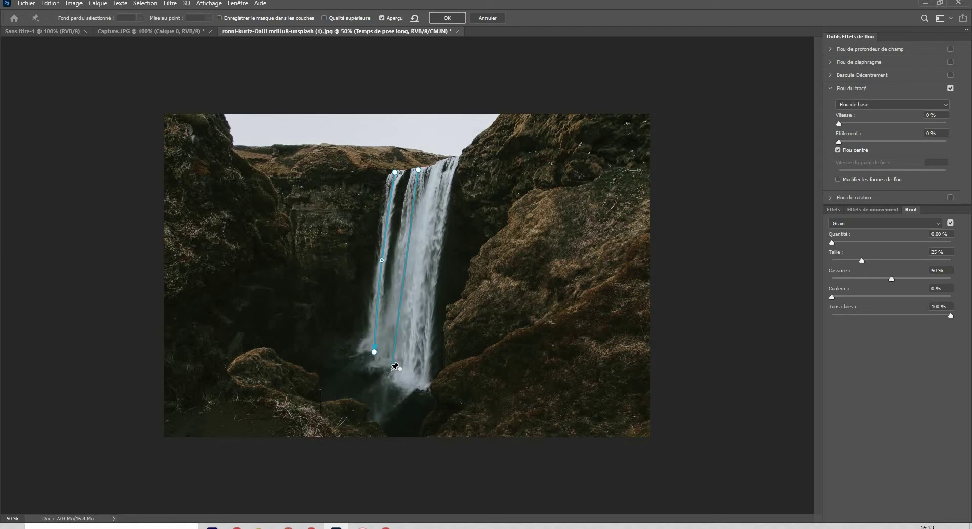
{"action": "double_click", "coordinate": [392, 369]}
{"action": "left_click_drag", "start_coordinate": [403, 268], "coordinate": [401, 269]}
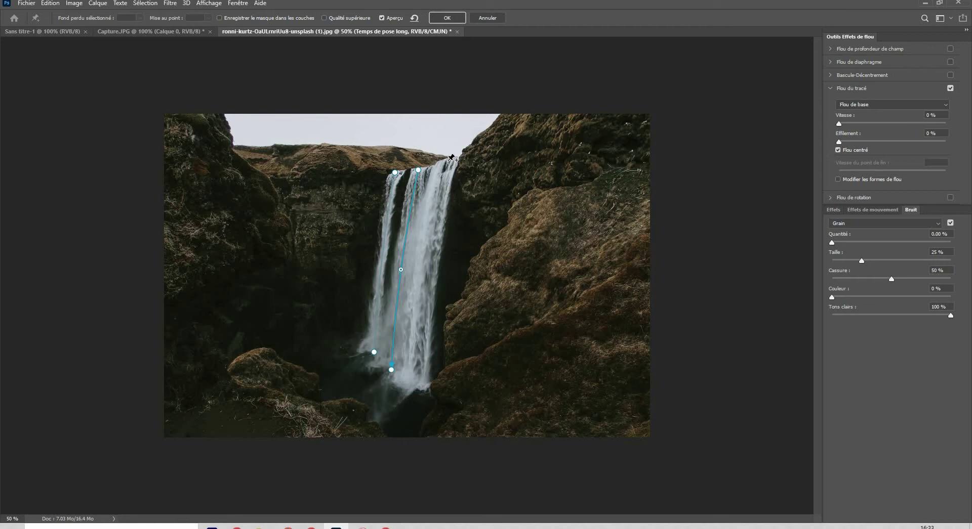
{"action": "left_click", "coordinate": [447, 161]}
{"action": "double_click", "coordinate": [414, 379]}
{"action": "left_click_drag", "start_coordinate": [430, 269], "coordinate": [424, 270]}
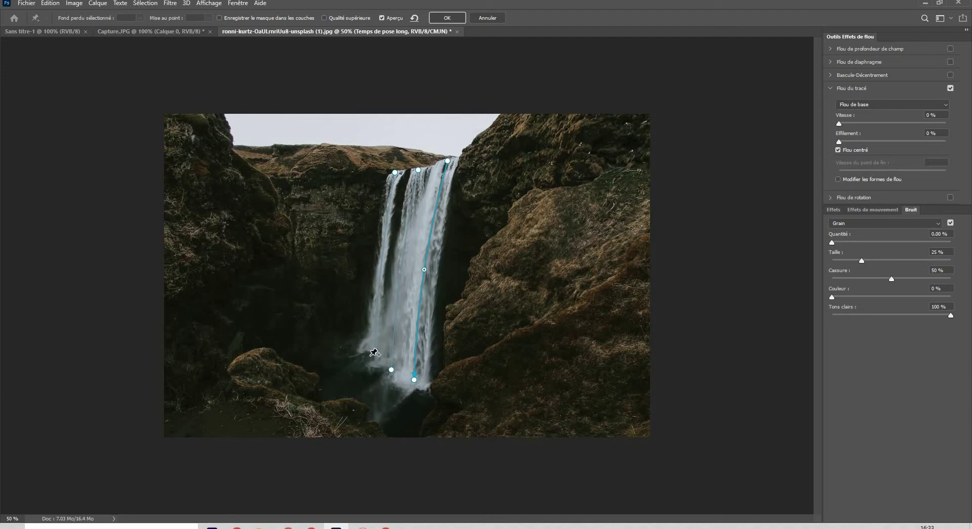
Draw three short blur paths from the waterfall's base toward the lower left, following the water's flow in the pool
{"action": "left_click", "coordinate": [371, 356]}
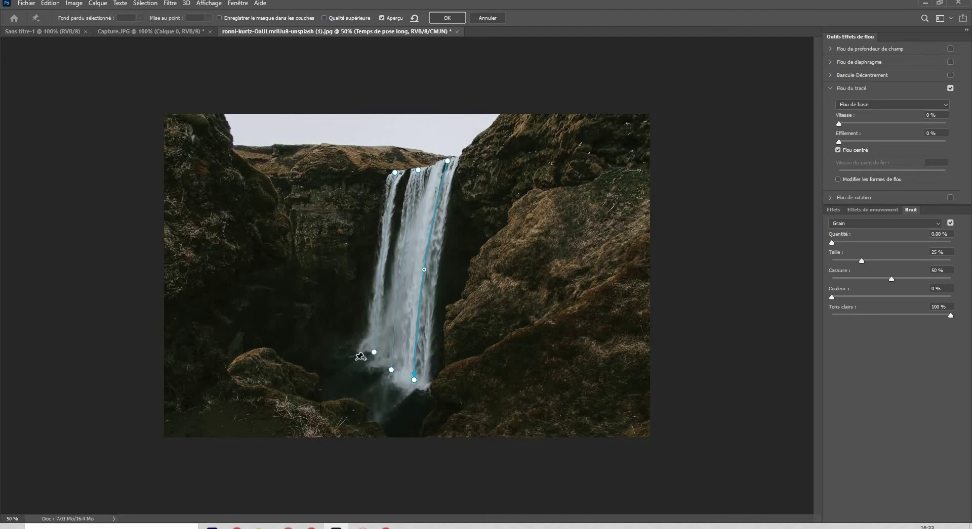
{"action": "double_click", "coordinate": [318, 374]}
{"action": "left_click", "coordinate": [386, 376]}
{"action": "double_click", "coordinate": [334, 395]}
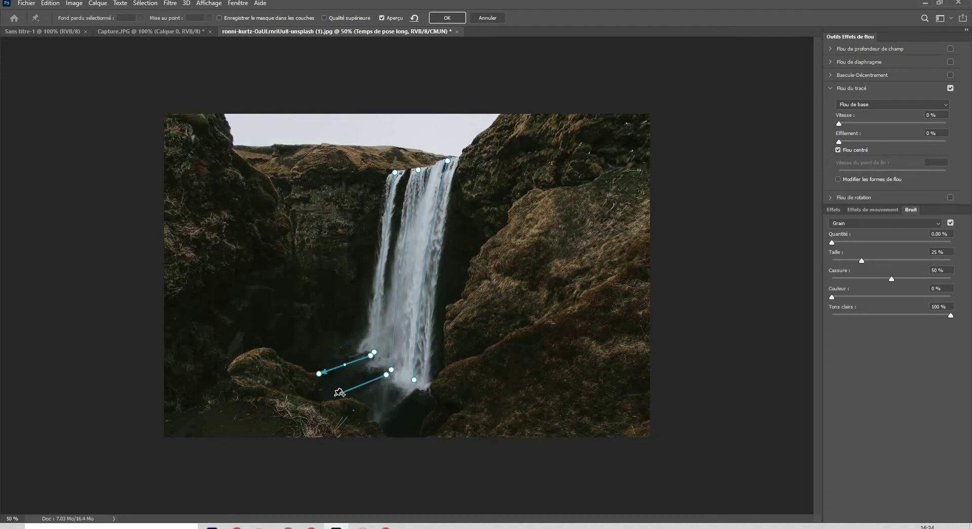
{"action": "left_click", "coordinate": [409, 386]}
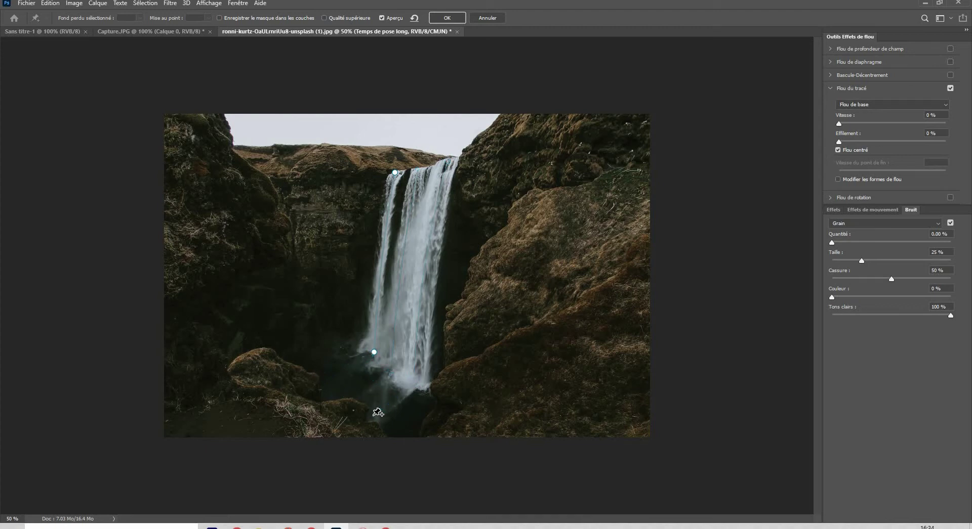
{"action": "double_click", "coordinate": [373, 415]}
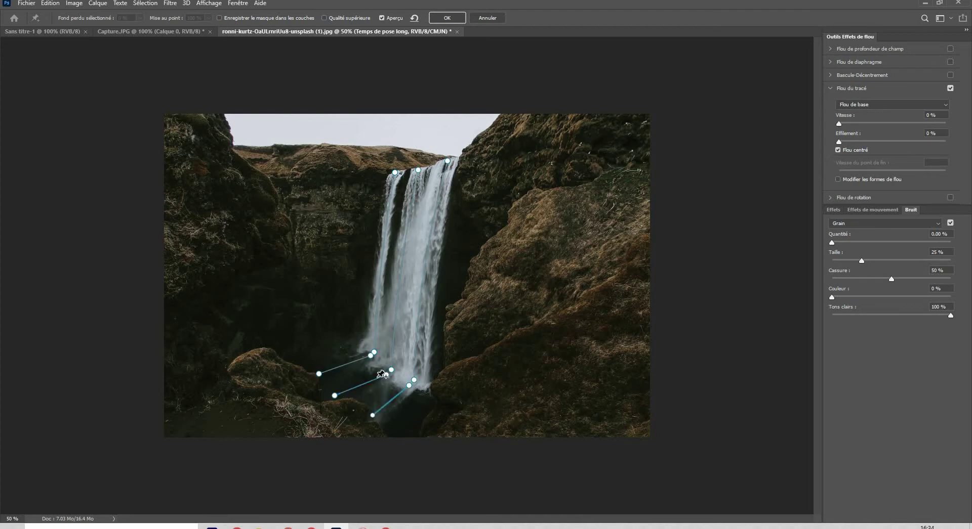
Set the end point speed to 0 px at the top point of each of the three waterfall blur paths
{"action": "left_click", "coordinate": [395, 173]}
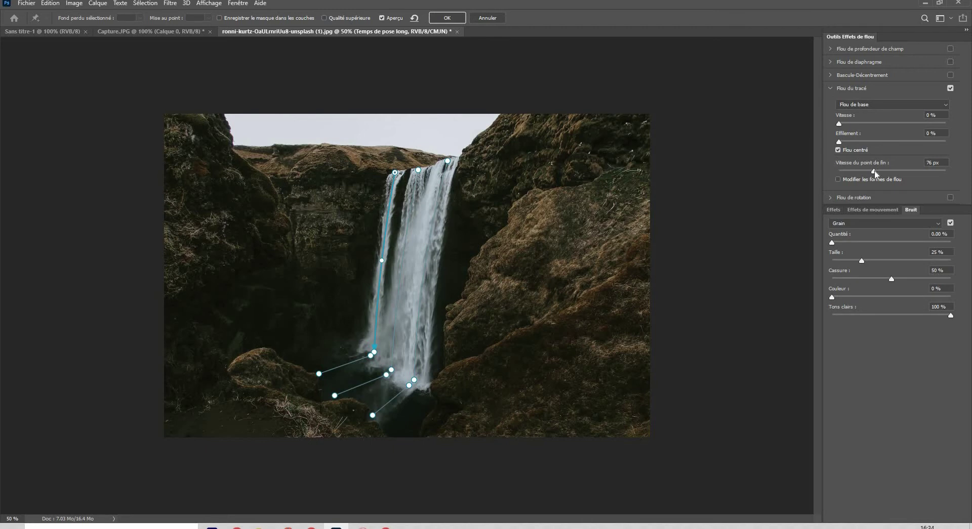
{"action": "left_click_drag", "start_coordinate": [875, 172], "coordinate": [821, 181]}
{"action": "left_click", "coordinate": [418, 171]}
{"action": "left_click_drag", "start_coordinate": [867, 177], "coordinate": [821, 177]}
{"action": "left_click", "coordinate": [448, 161]}
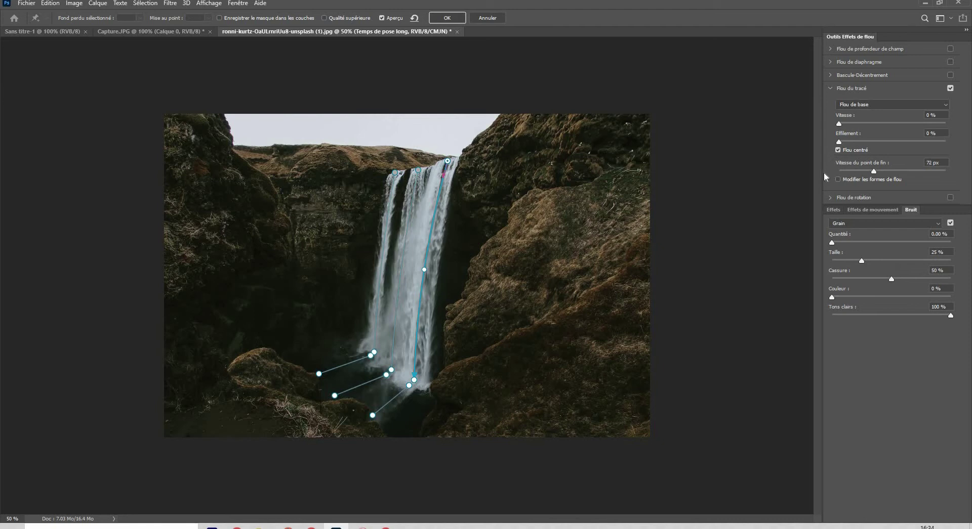
{"action": "left_click_drag", "start_coordinate": [873, 171], "coordinate": [832, 173]}
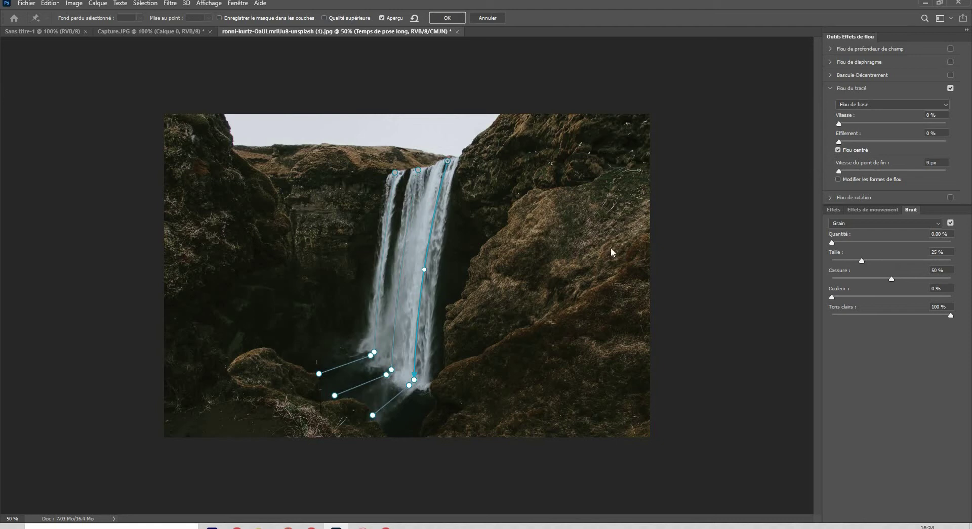
Set the end point speed to 0 px at the starting point of each of the three pool blur paths
{"action": "left_click", "coordinate": [371, 357]}
{"action": "left_click_drag", "start_coordinate": [878, 173], "coordinate": [811, 173]}
{"action": "left_click", "coordinate": [386, 375]}
{"action": "left_click_drag", "start_coordinate": [876, 171], "coordinate": [827, 168]}
{"action": "left_click", "coordinate": [409, 387]}
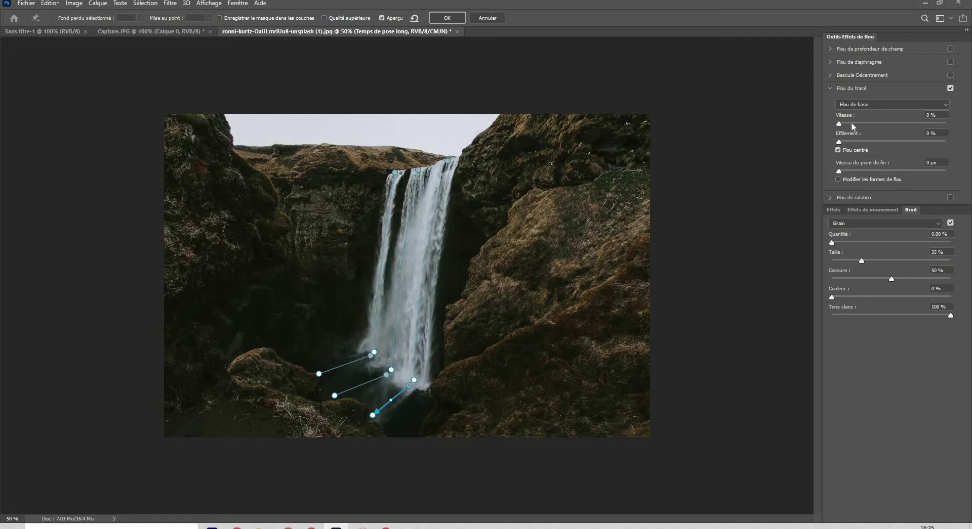
Set the Path Blur speed to 301 % and check the smoothed water up close
{"action": "left_click_drag", "start_coordinate": [873, 119], "coordinate": [903, 121]}
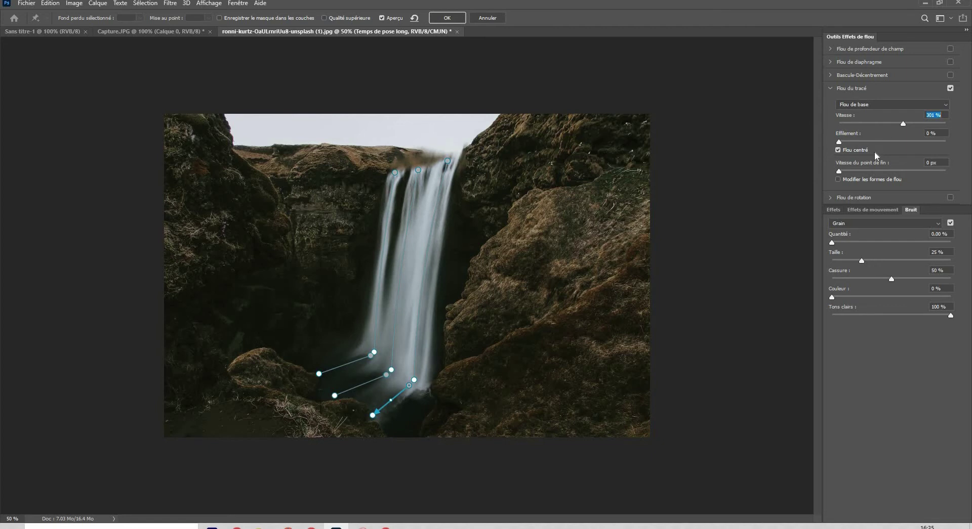
{"action": "scroll", "coordinate": [459, 292], "scroll_direction": "up", "scroll_amount": 1}
{"action": "scroll", "coordinate": [459, 291], "scroll_direction": "up", "scroll_amount": 4}
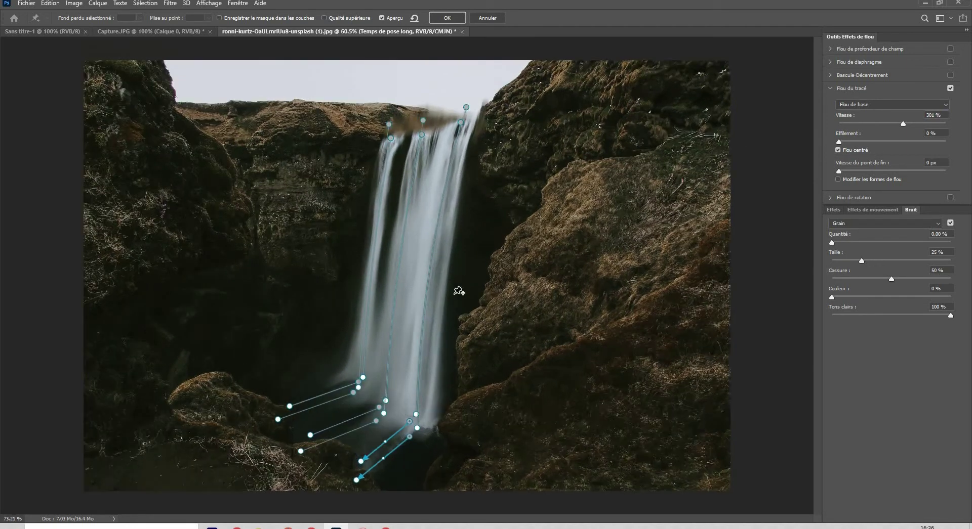
{"action": "scroll", "coordinate": [458, 291], "scroll_direction": "up", "scroll_amount": 6}
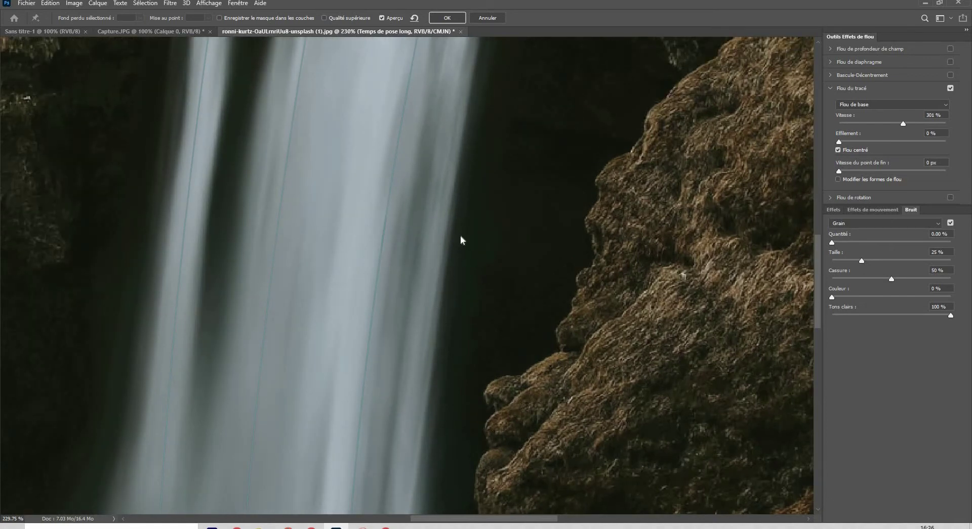
{"action": "scroll", "coordinate": [483, 315], "scroll_direction": "down", "scroll_amount": 5}
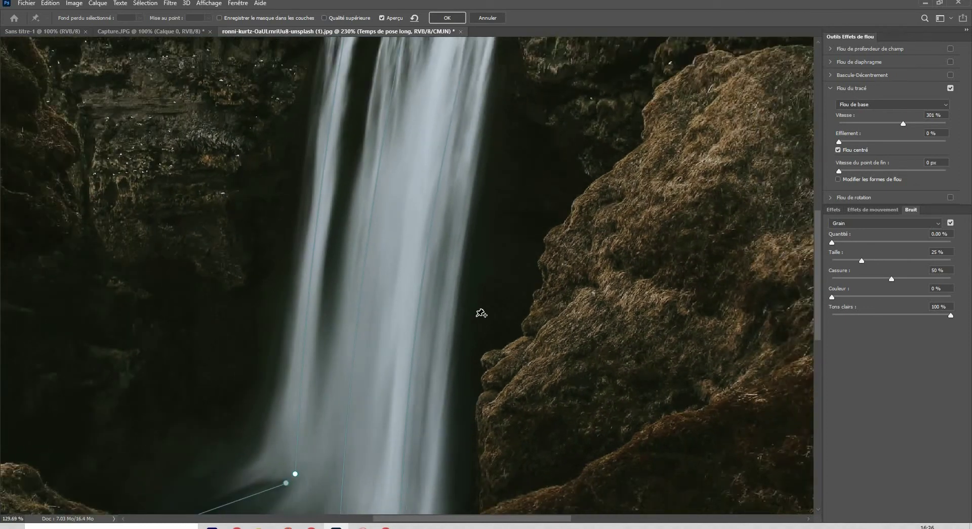
{"action": "scroll", "coordinate": [481, 313], "scroll_direction": "down", "scroll_amount": 4}
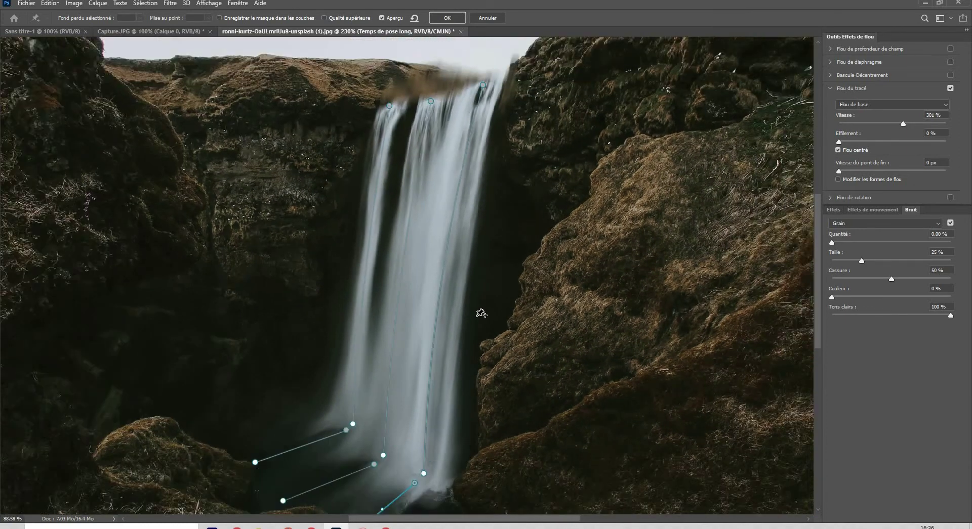
{"action": "scroll", "coordinate": [481, 314], "scroll_direction": "down", "scroll_amount": 5}
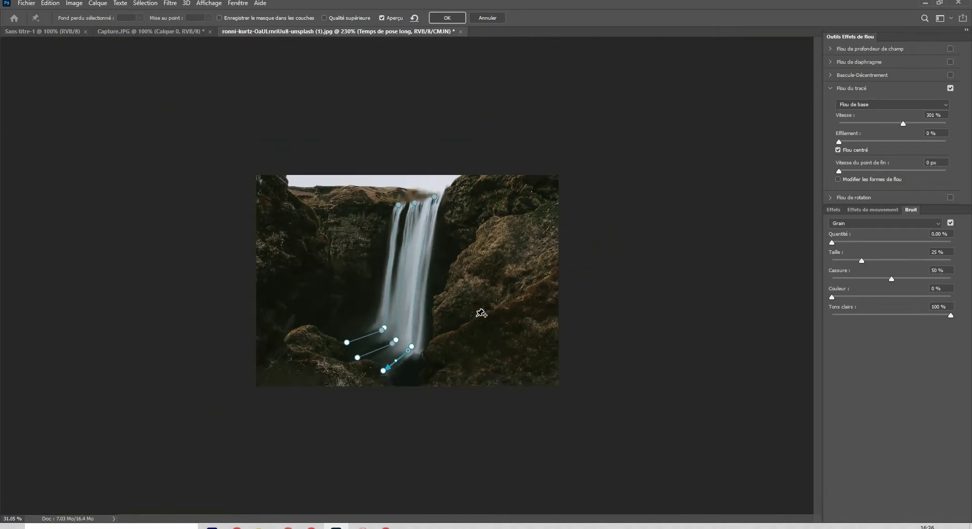
{"action": "scroll", "coordinate": [482, 314], "scroll_direction": "up", "scroll_amount": 4}
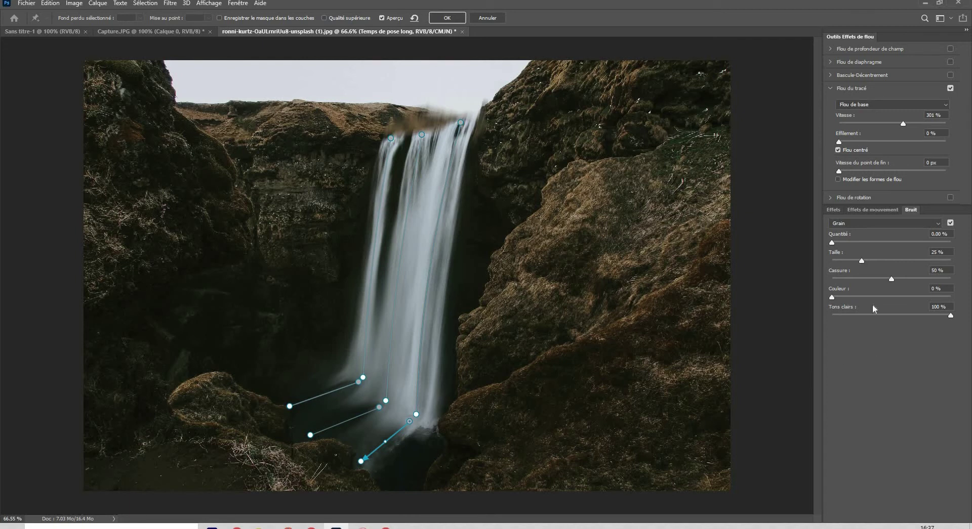
Adjust the grain noise of the blur and apply the blur effect with higher quality enabled
{"action": "left_click", "coordinate": [833, 210]}
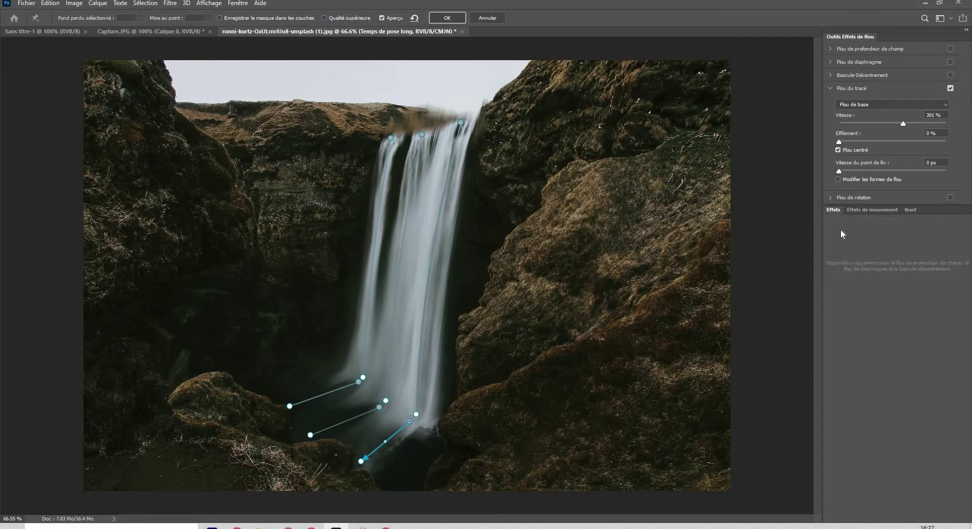
{"action": "left_click", "coordinate": [915, 209]}
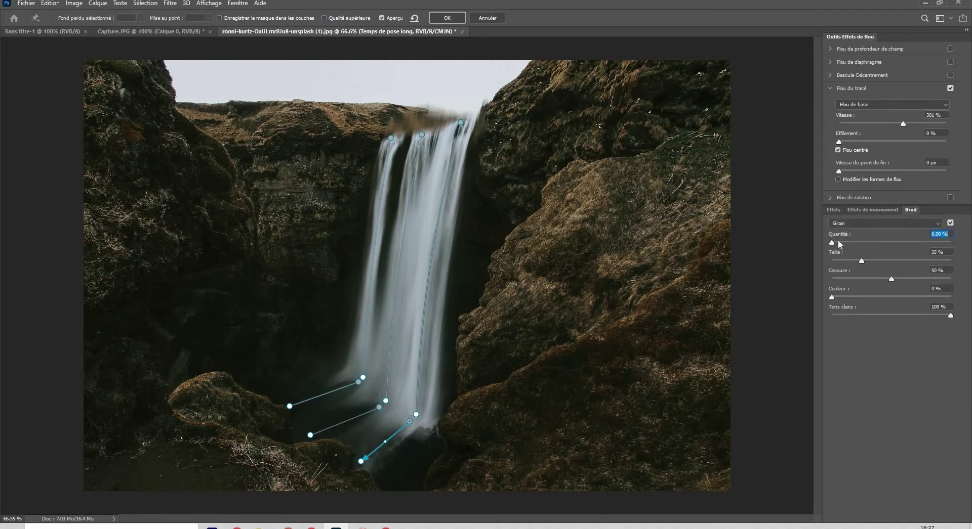
{"action": "left_click_drag", "start_coordinate": [833, 242], "coordinate": [843, 242]}
{"action": "left_click_drag", "start_coordinate": [854, 244], "coordinate": [858, 244]}
{"action": "left_click_drag", "start_coordinate": [859, 265], "coordinate": [842, 243]}
{"action": "left_click", "coordinate": [325, 18]}
{"action": "left_click", "coordinate": [445, 18]}
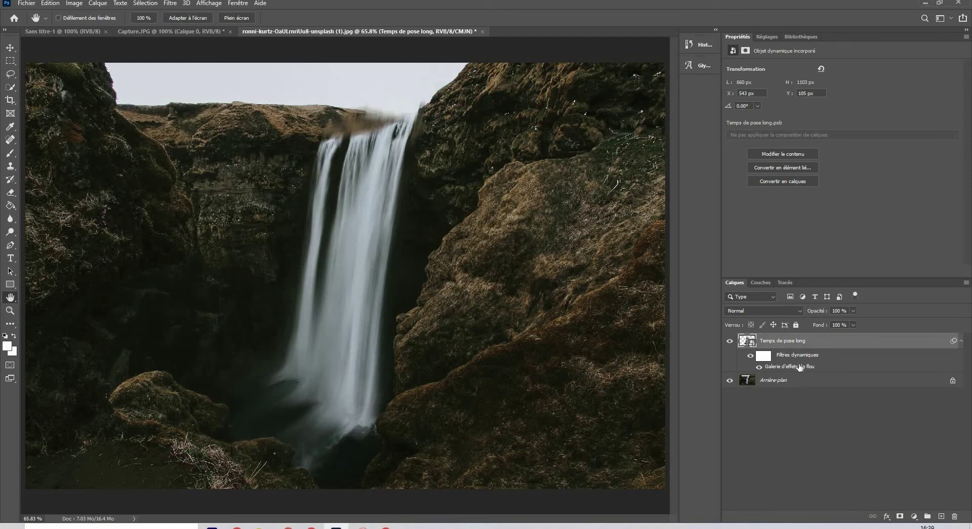
Add a layer mask to the Temps de pose long layer and set up a black Arrondi flou brush for painting on it
{"action": "left_click", "coordinate": [900, 517]}
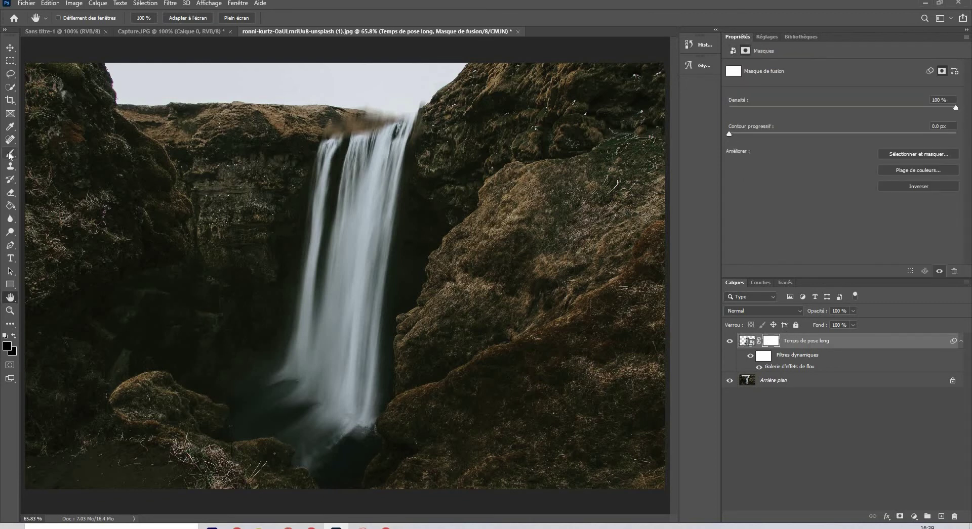
{"action": "left_click", "coordinate": [10, 153]}
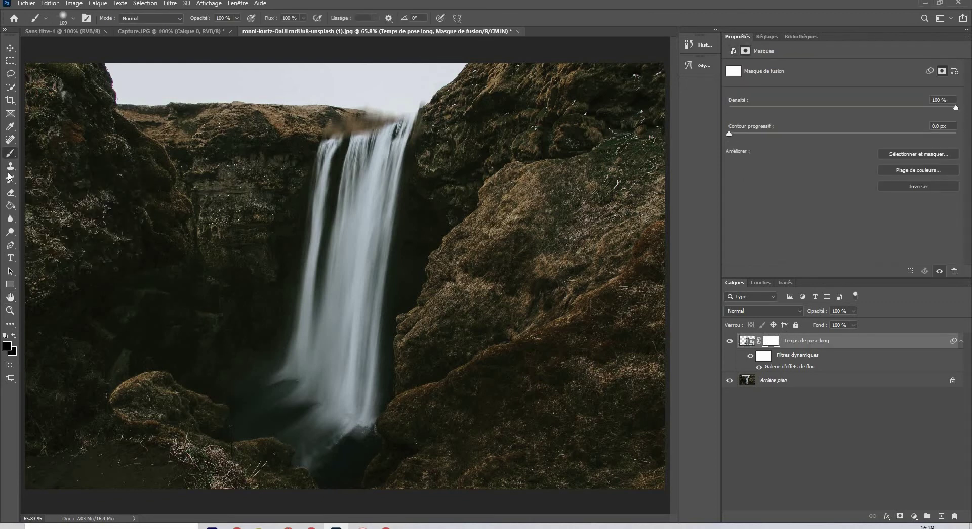
{"action": "left_click", "coordinate": [7, 346]}
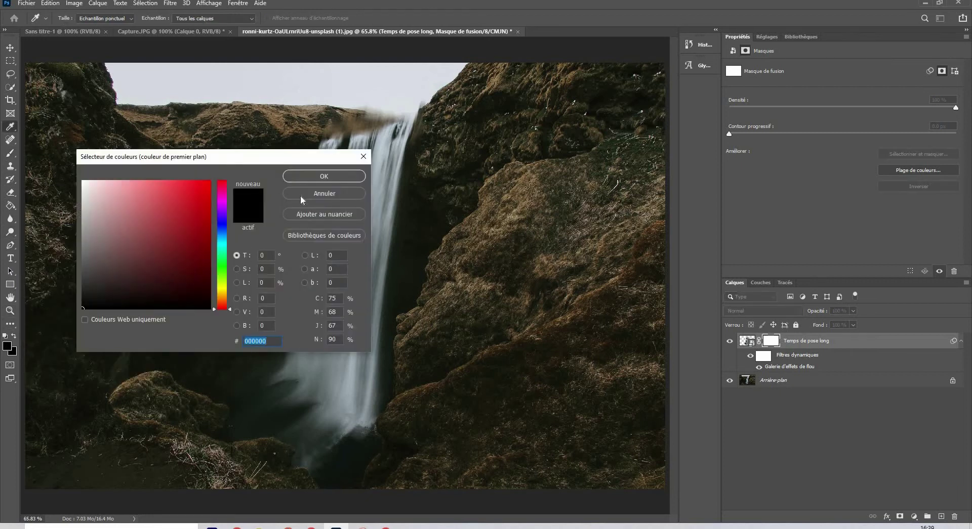
{"action": "key", "text": "Return"}
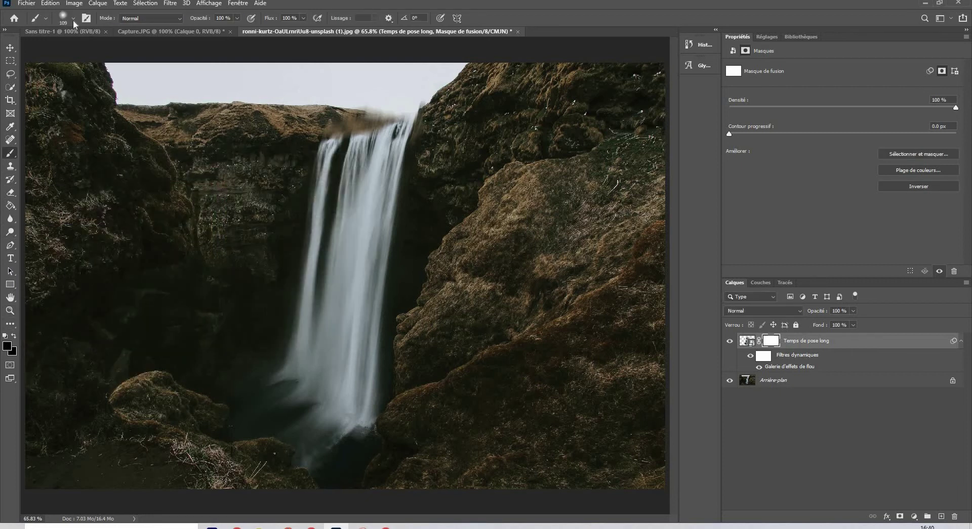
{"action": "left_click", "coordinate": [72, 19]}
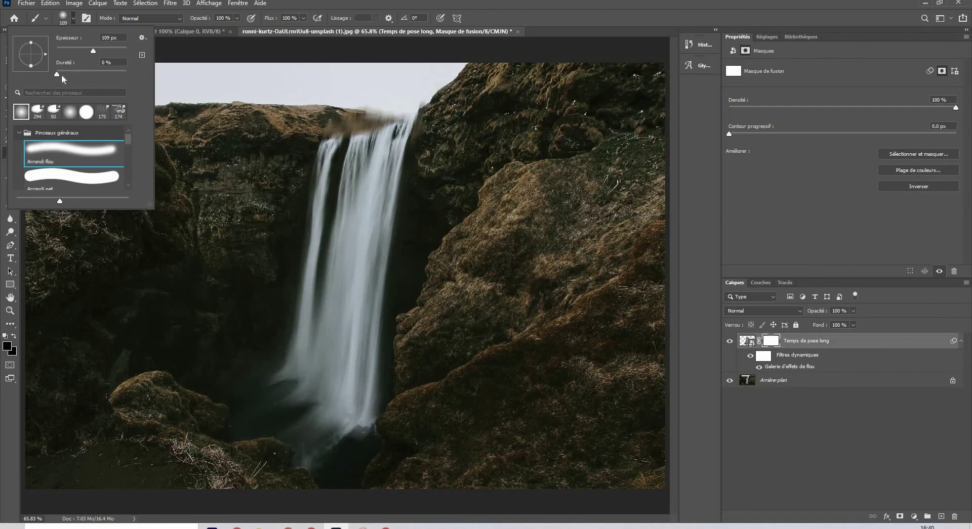
{"action": "double_click", "coordinate": [64, 157]}
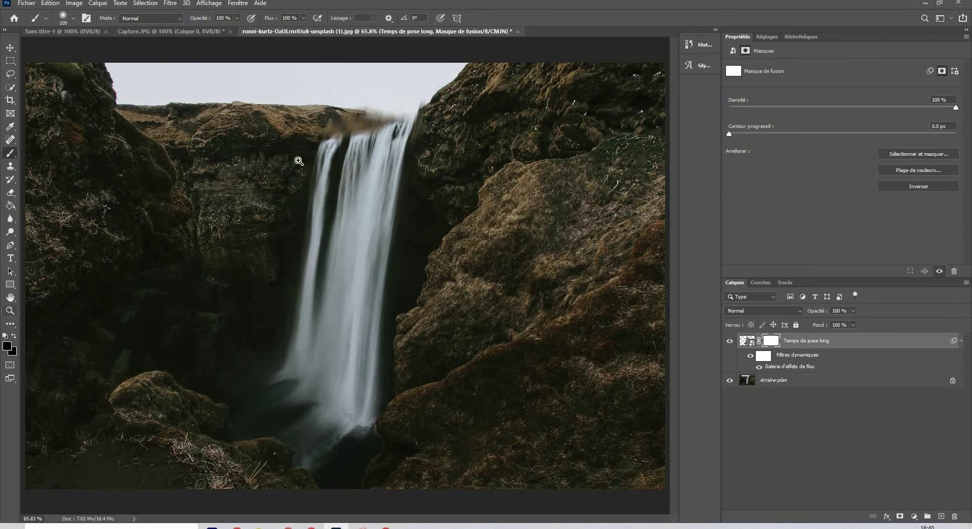
Mask out the blur spilling over the cliff edge and sky above the waterfall with a 65 px brush
{"action": "key", "text": "z"}
{"action": "left_click", "coordinate": [324, 145]}
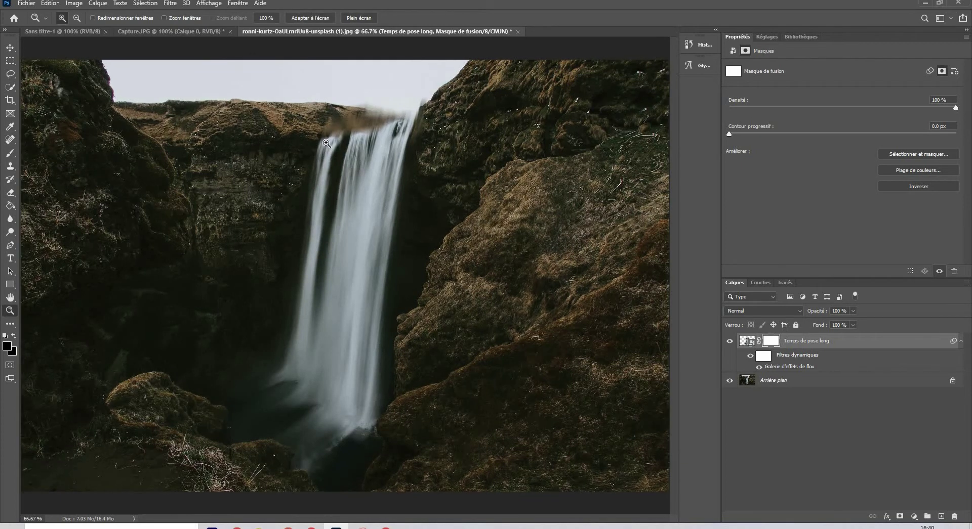
{"action": "left_click", "coordinate": [327, 143]}
{"action": "left_click", "coordinate": [341, 139]}
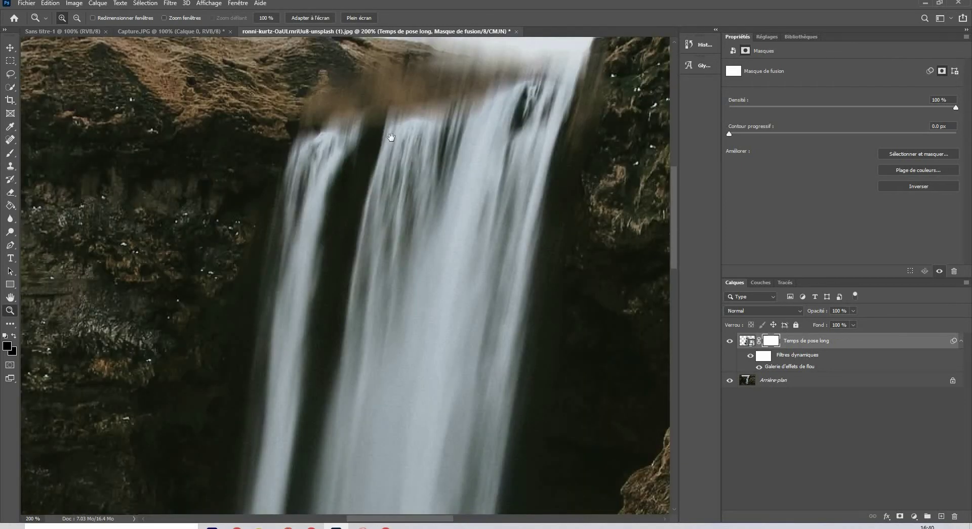
{"action": "left_click_drag", "start_coordinate": [382, 214], "coordinate": [330, 287]}
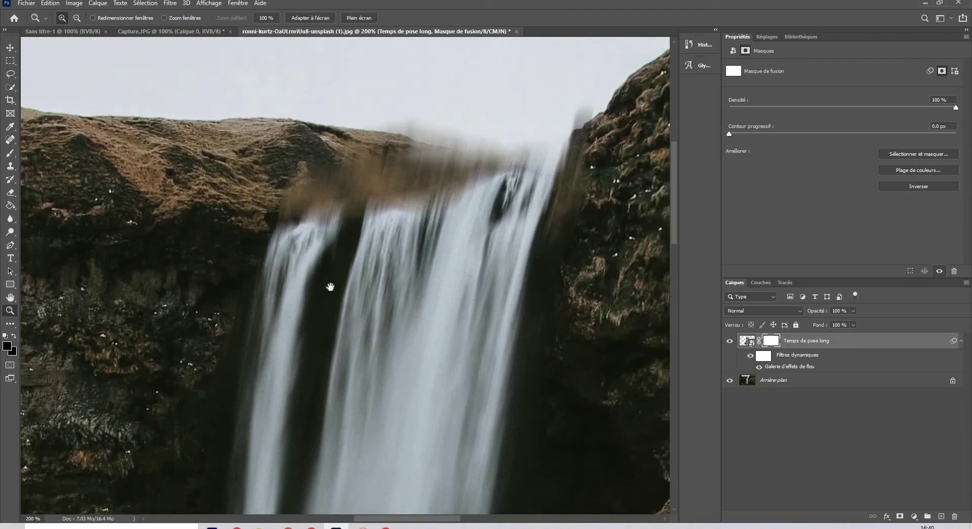
{"action": "left_click", "coordinate": [10, 153]}
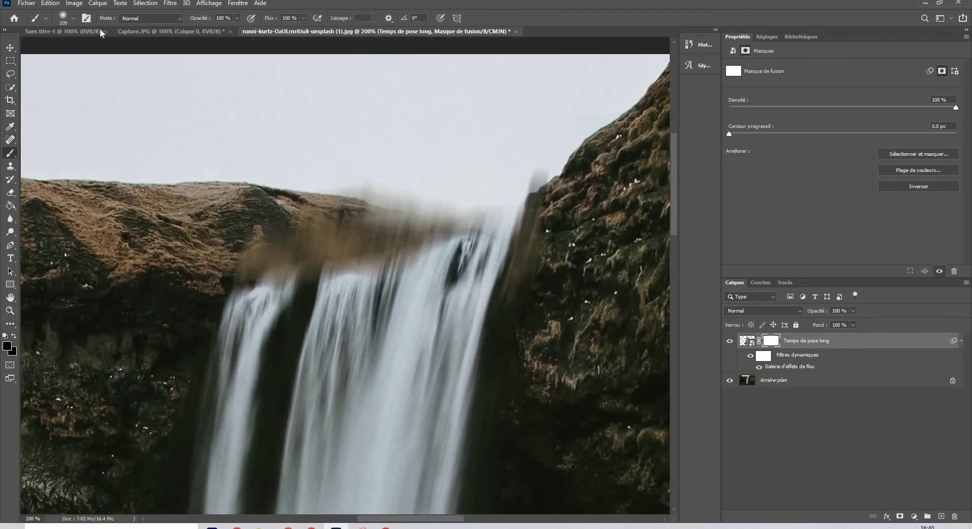
{"action": "left_click", "coordinate": [74, 18]}
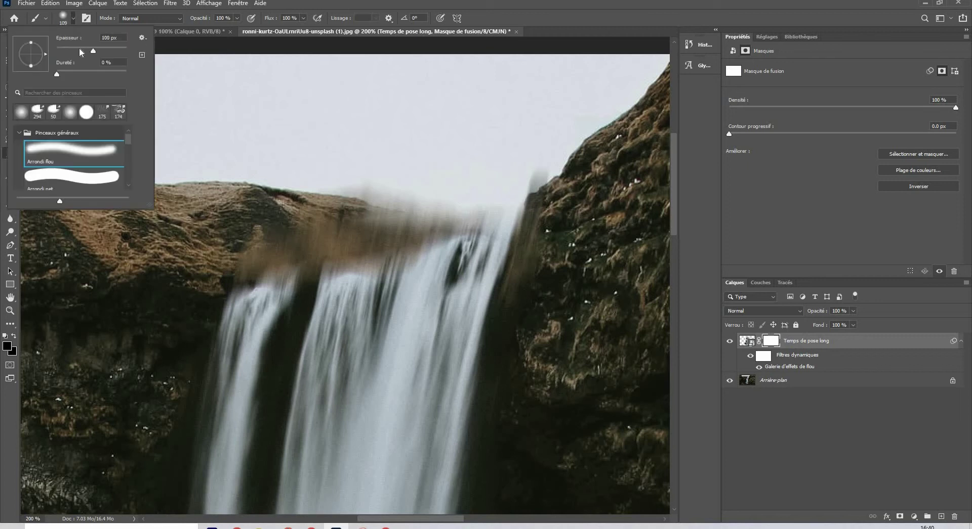
{"action": "left_click_drag", "start_coordinate": [81, 52], "coordinate": [79, 50]}
{"action": "key", "text": "Return"}
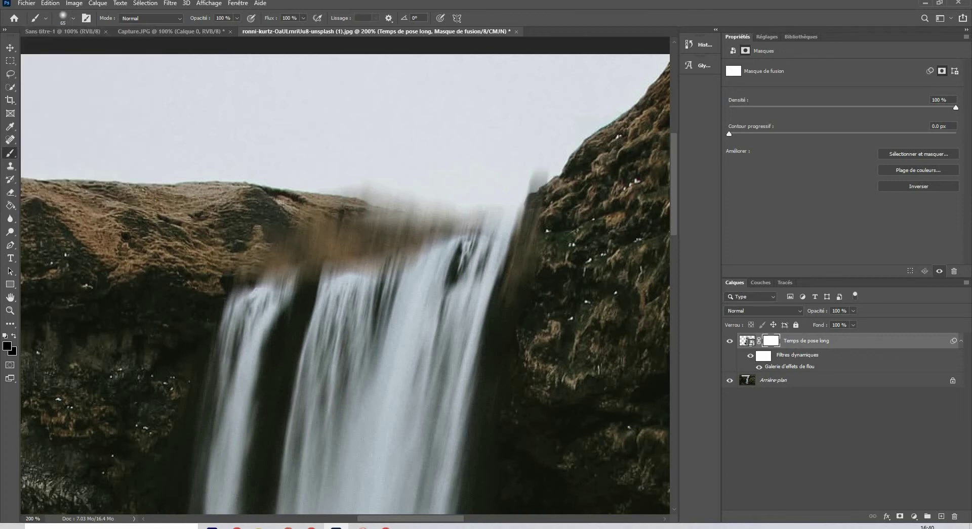
{"action": "mouse_move", "coordinate": [268, 247]}
{"action": "left_mouse_down"}
{"action": "mouse_move", "coordinate": [375, 210]}
{"action": "mouse_move", "coordinate": [493, 221]}
{"action": "mouse_move", "coordinate": [544, 175]}
{"action": "left_mouse_up"}
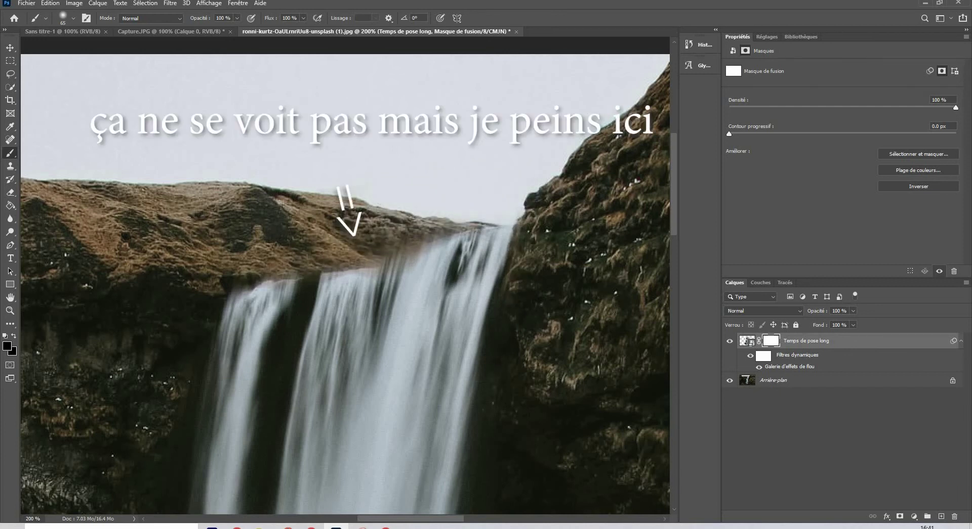
Paint the mask black around the waterfall and over the rocks bordering the pool to restore their sharp detail
{"action": "scroll", "coordinate": [491, 384], "scroll_direction": "down", "scroll_amount": 5}
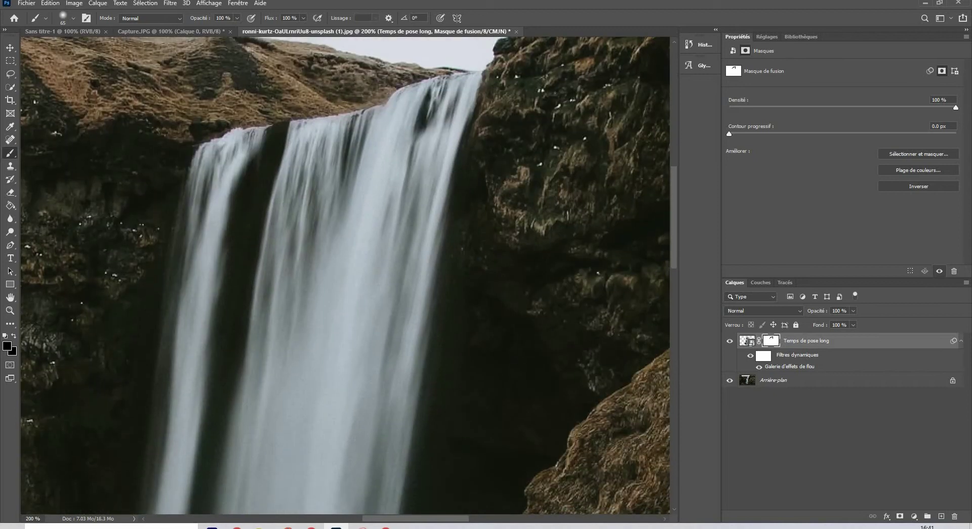
{"action": "scroll", "coordinate": [490, 384], "scroll_direction": "down", "scroll_amount": 5}
{"action": "scroll", "coordinate": [488, 260], "scroll_direction": "down", "scroll_amount": 10}
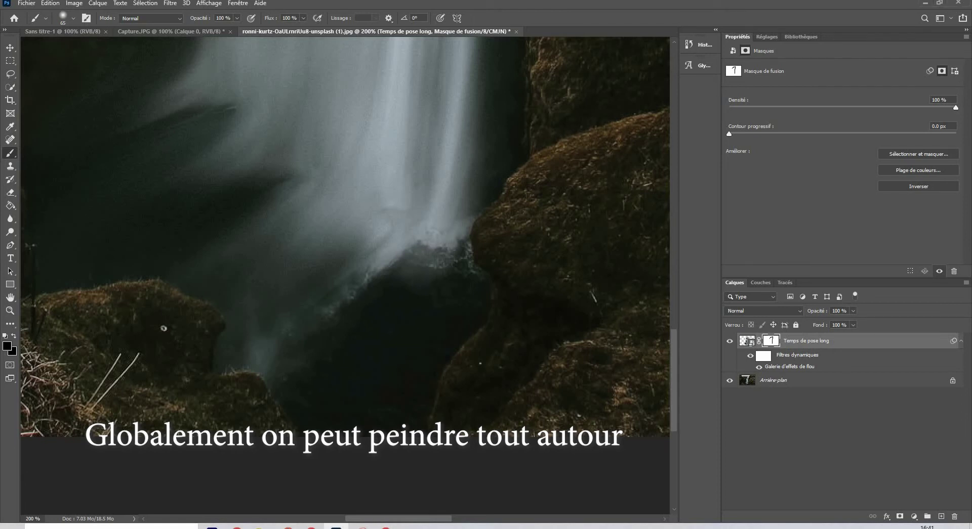
{"action": "left_click_drag", "start_coordinate": [163, 328], "coordinate": [343, 426]}
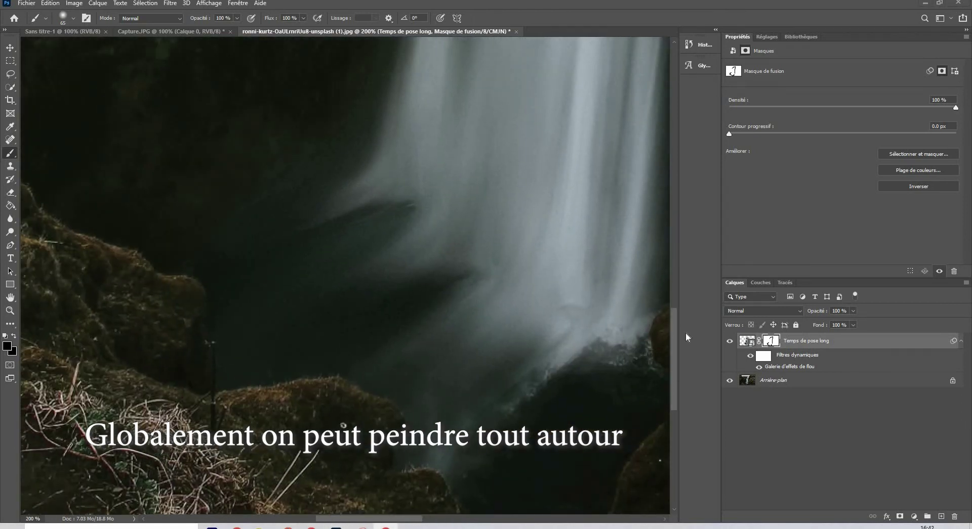
{"action": "left_click_drag", "start_coordinate": [390, 318], "coordinate": [393, 412]}
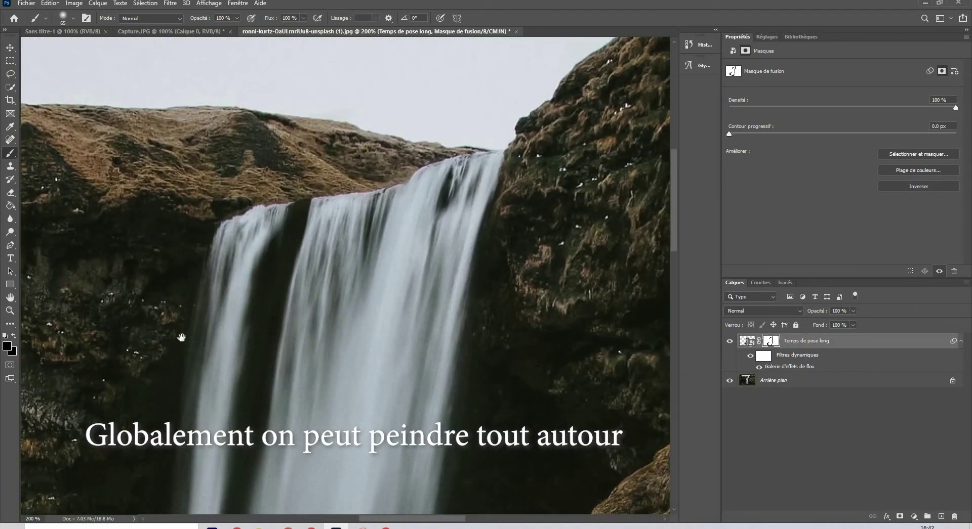
{"action": "left_click_drag", "start_coordinate": [181, 338], "coordinate": [201, 327]}
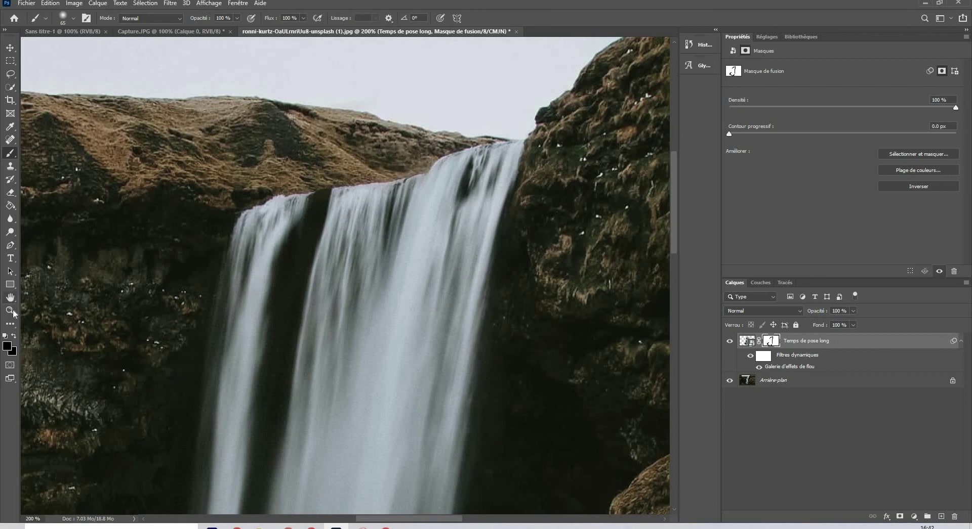
{"action": "double_click", "coordinate": [10, 297]}
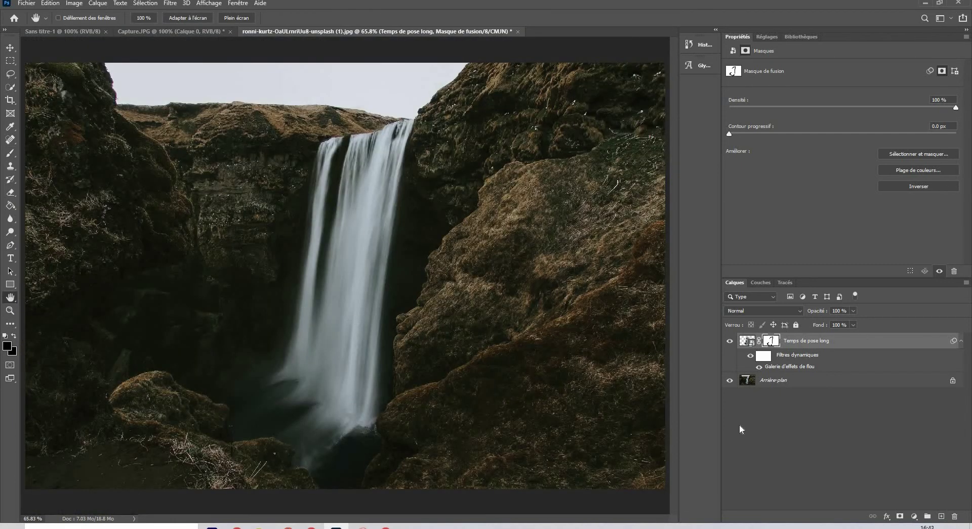
Create a new empty layer above Temps de pose long and clip it to that layer
{"action": "left_click", "coordinate": [941, 517]}
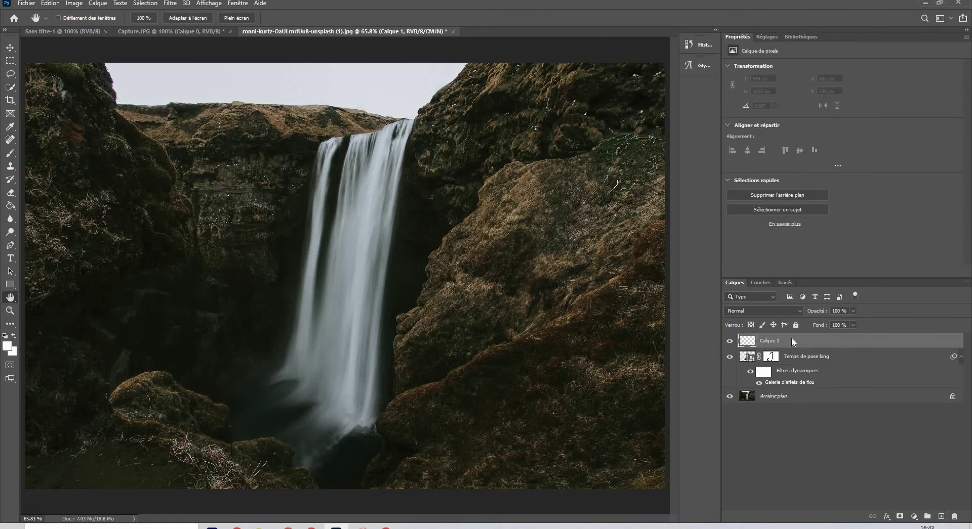
{"action": "right_click", "coordinate": [792, 341]}
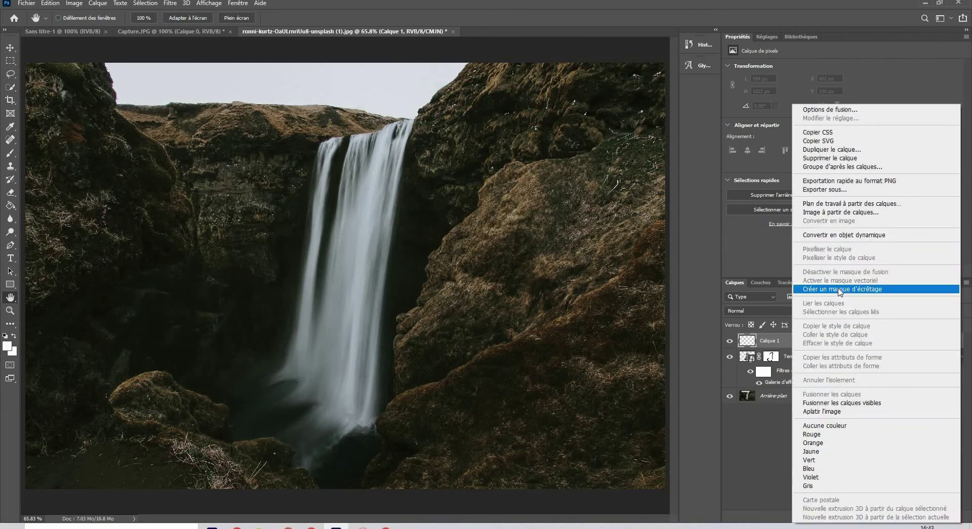
{"action": "left_click", "coordinate": [841, 289]}
{"action": "key", "text": "v"}
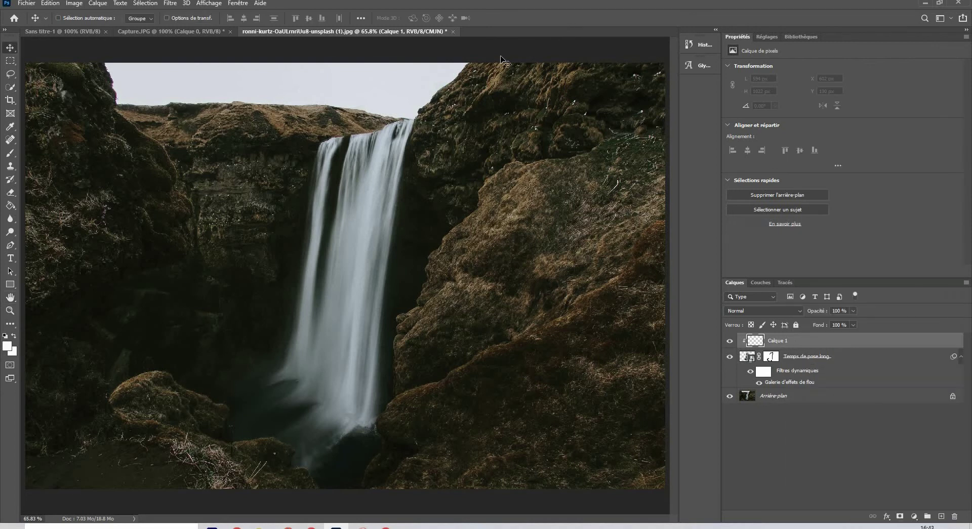
Set up the Clone Stamp with a soft Arrondi flou brush, 100 % opacity and sampling from Actif et inférieurs
{"action": "left_click", "coordinate": [10, 166]}
{"action": "left_click", "coordinate": [63, 17]}
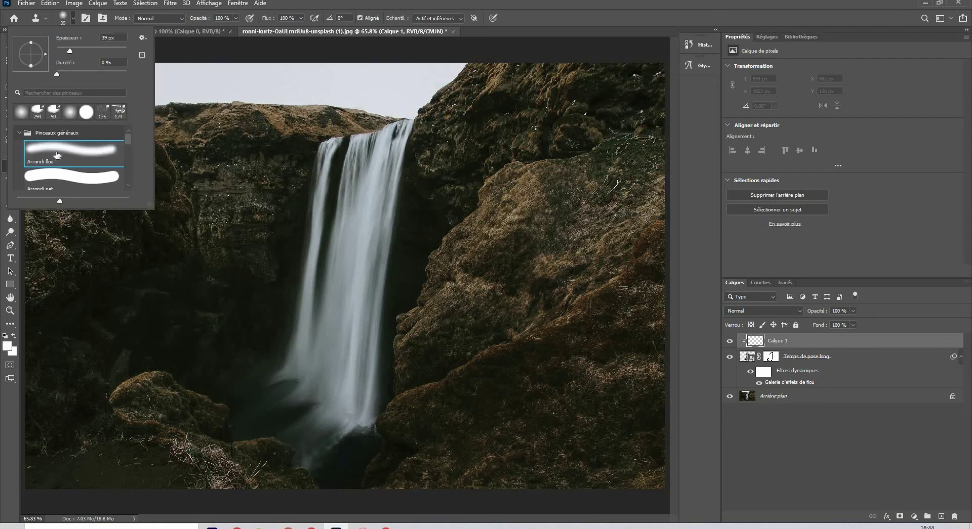
{"action": "left_click", "coordinate": [236, 18]}
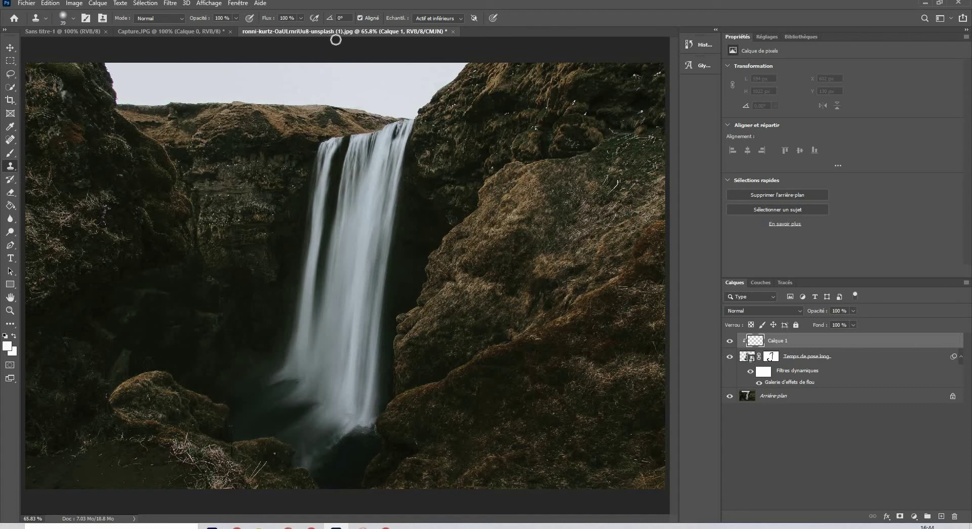
{"action": "left_click", "coordinate": [462, 22]}
{"action": "left_click", "coordinate": [433, 35]}
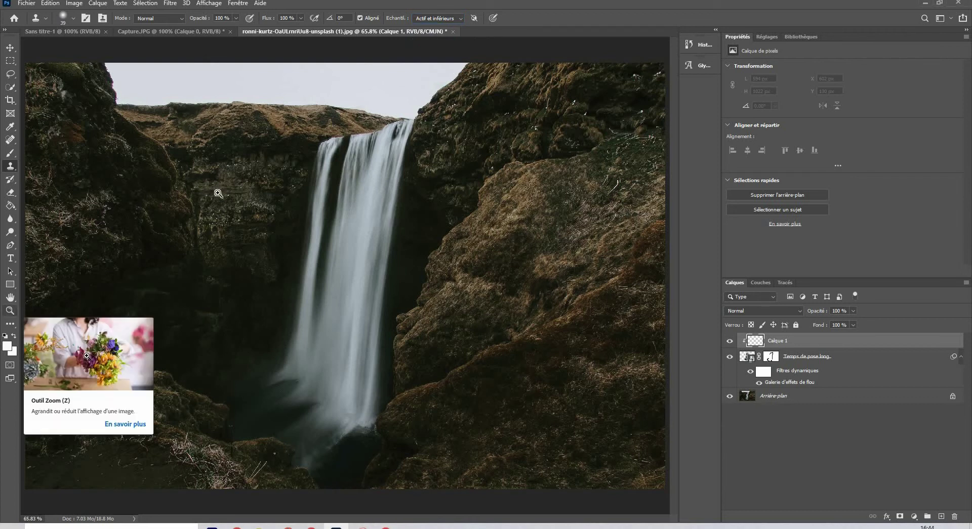
Clone nearby water over the upper corner of the central waterfall stream with a 21 px Clone Stamp on the clipped layer
{"action": "left_click", "coordinate": [10, 311]}
{"action": "left_click_drag", "start_coordinate": [351, 137], "coordinate": [353, 138]}
{"action": "scroll", "coordinate": [356, 139], "scroll_direction": "up", "scroll_amount": 3}
{"action": "key", "text": "s"}
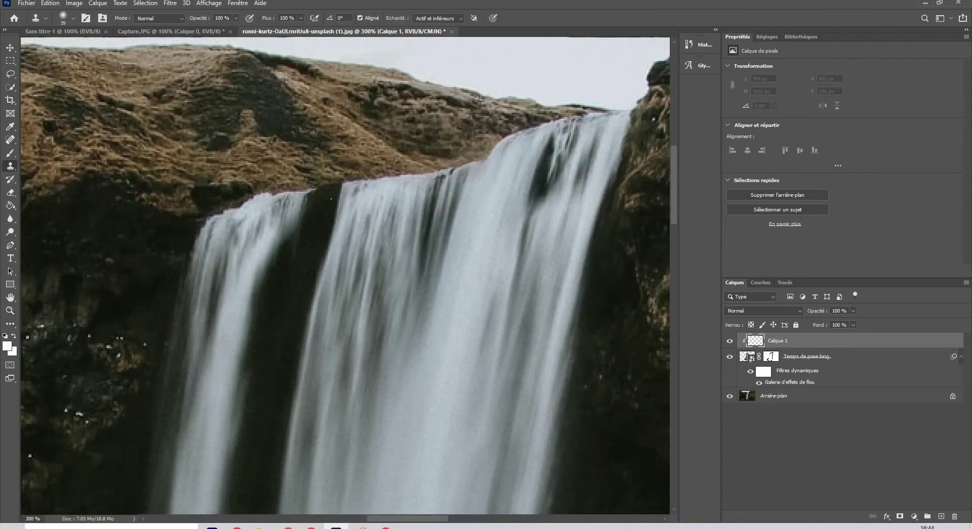
{"action": "left_click", "coordinate": [74, 18]}
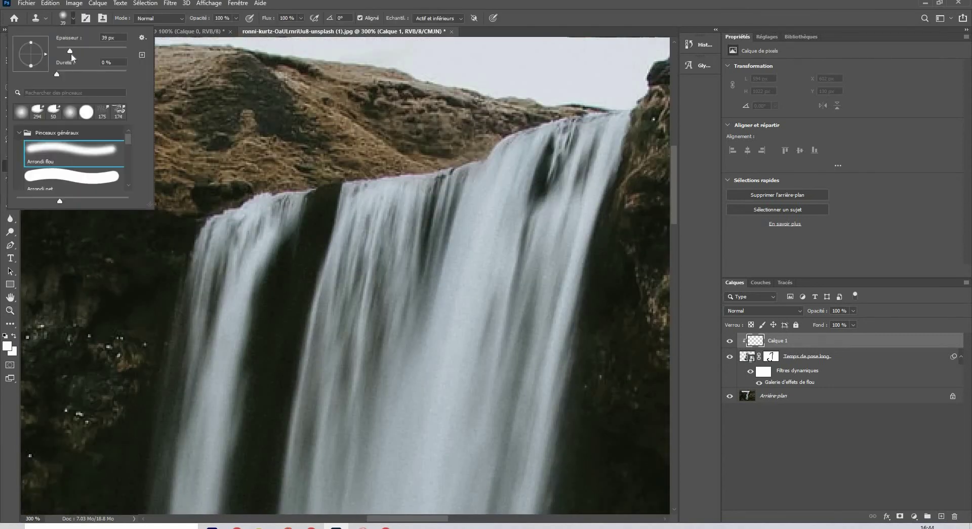
{"action": "left_click_drag", "start_coordinate": [66, 53], "coordinate": [60, 52]}
{"action": "left_click", "coordinate": [351, 211], "text": "alt"}
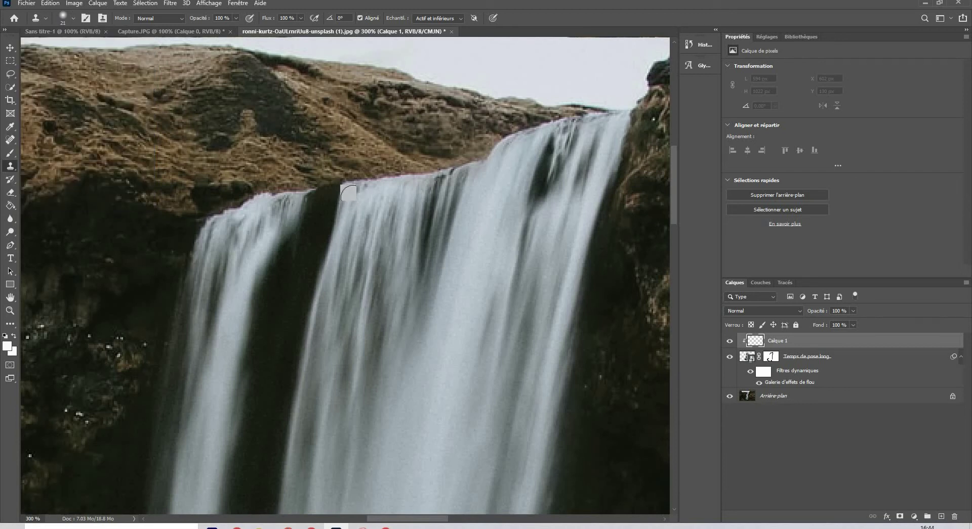
{"action": "left_click", "coordinate": [353, 215]}
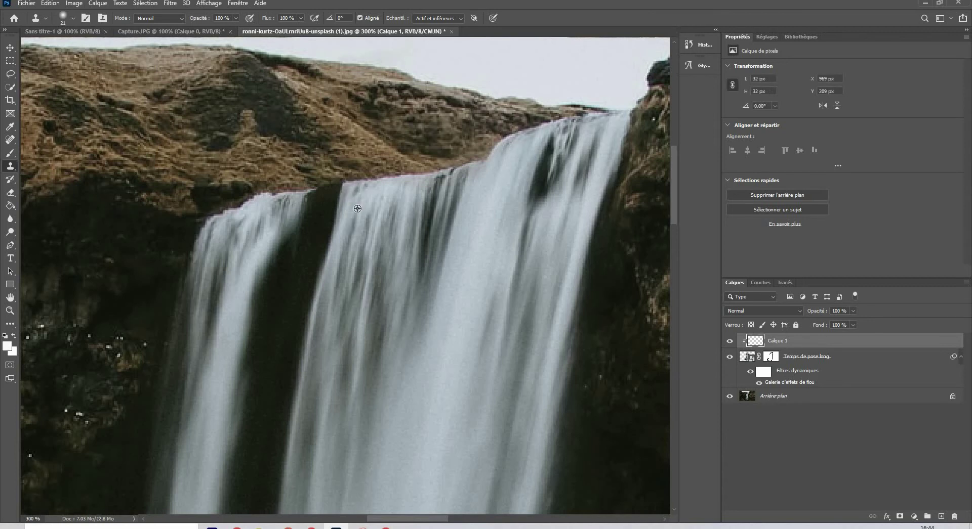
{"action": "left_click", "coordinate": [357, 190]}
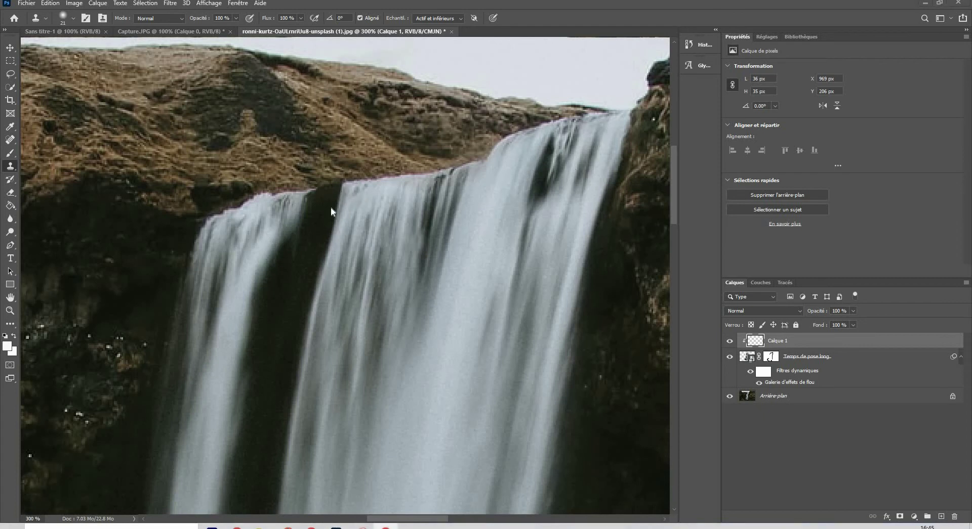
Compare the waterfall with and without the cloned retouching layer, then view the whole image
{"action": "left_click", "coordinate": [729, 342]}
{"action": "left_click", "coordinate": [729, 342]}
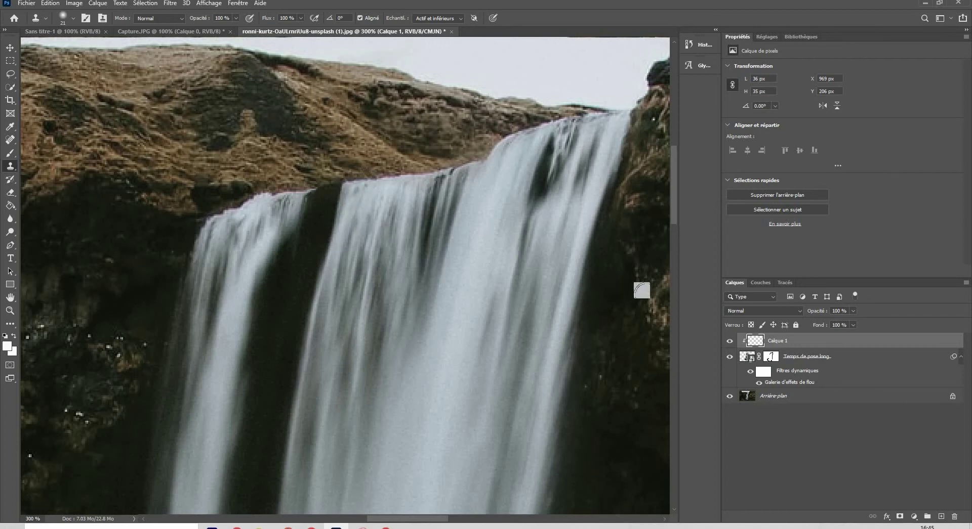
{"action": "double_click", "coordinate": [10, 298]}
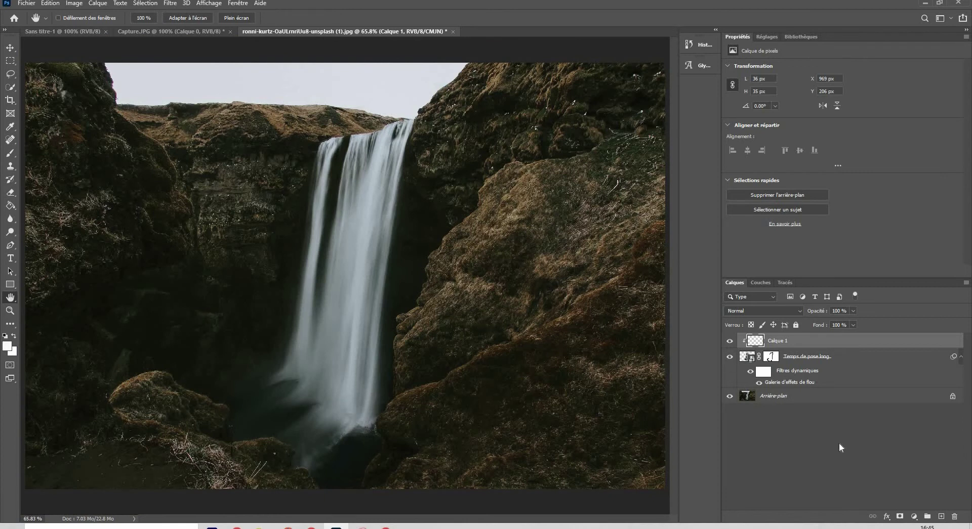
Add a Luminosité/Contraste adjustment layer above Calque 1 and clip it to the waterfall layers
{"action": "left_click", "coordinate": [915, 517]}
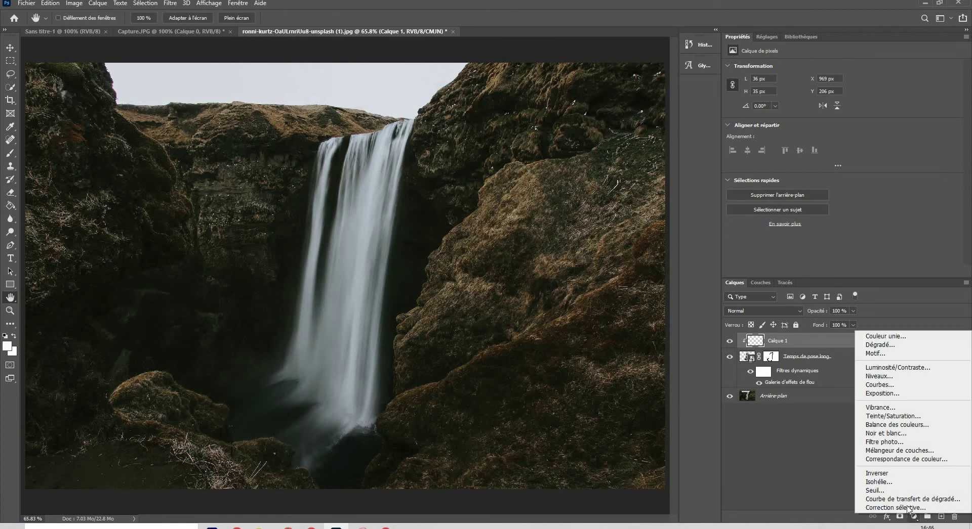
{"action": "left_click", "coordinate": [890, 371]}
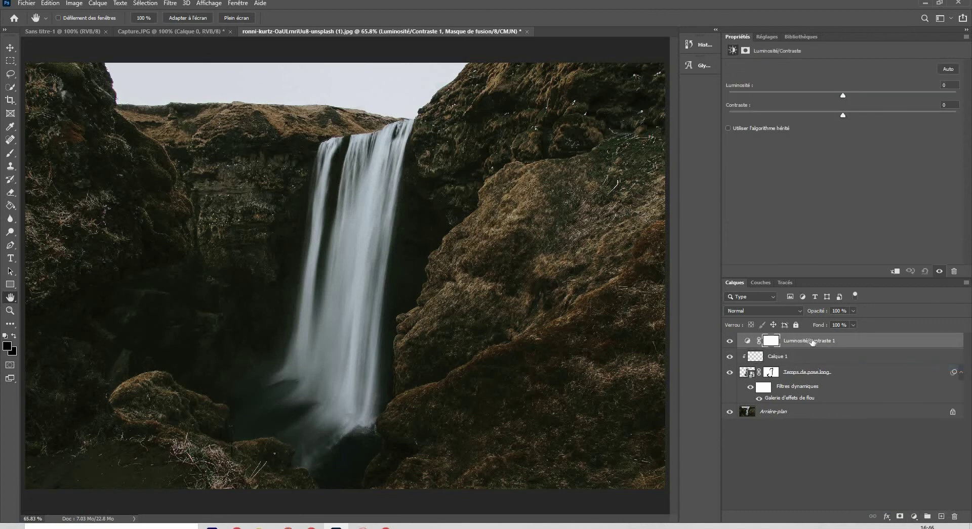
{"action": "left_click", "coordinate": [895, 272]}
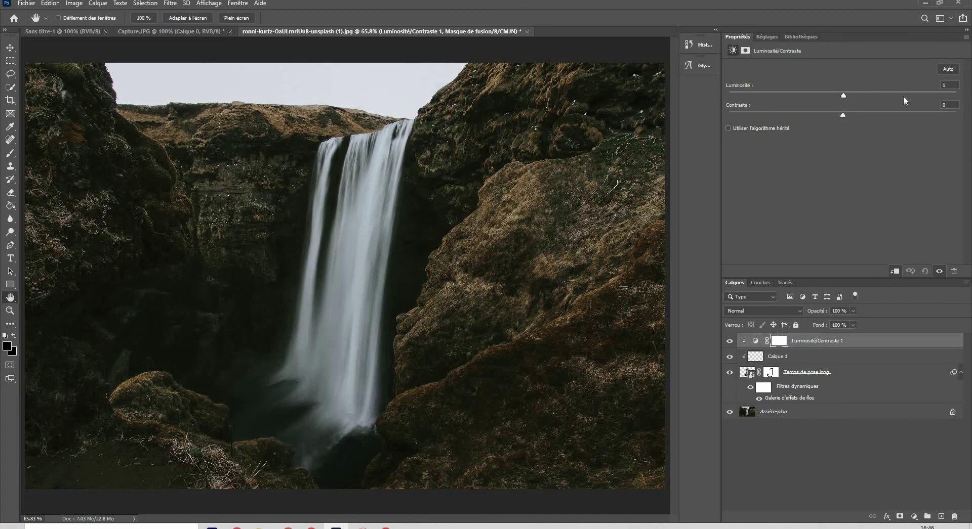
Set the adjustment's Luminosité to 150 and, in its blending options, split the Calque du dessous black threshold to 0 / 255
{"action": "left_click_drag", "start_coordinate": [903, 96], "coordinate": [964, 96]}
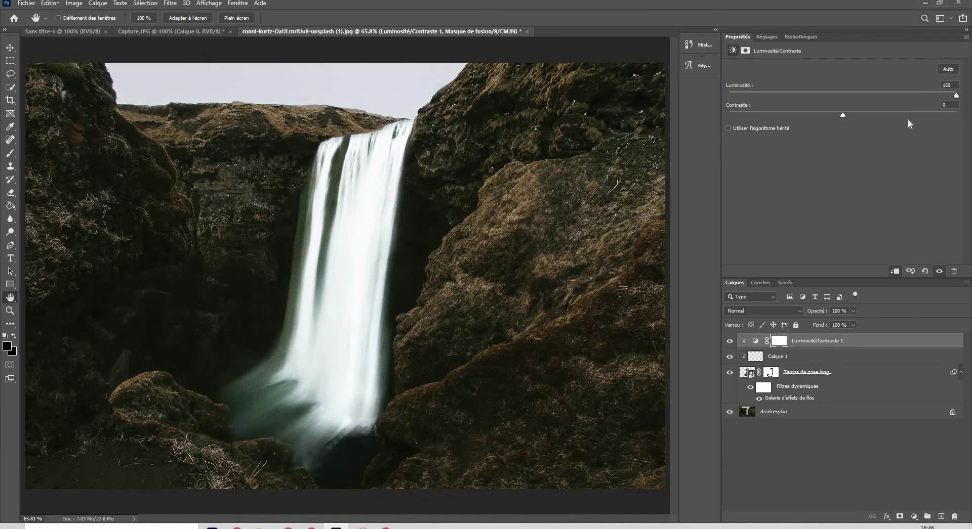
{"action": "right_click", "coordinate": [850, 341]}
{"action": "left_click", "coordinate": [729, 118]}
{"action": "key", "text": "alt"}
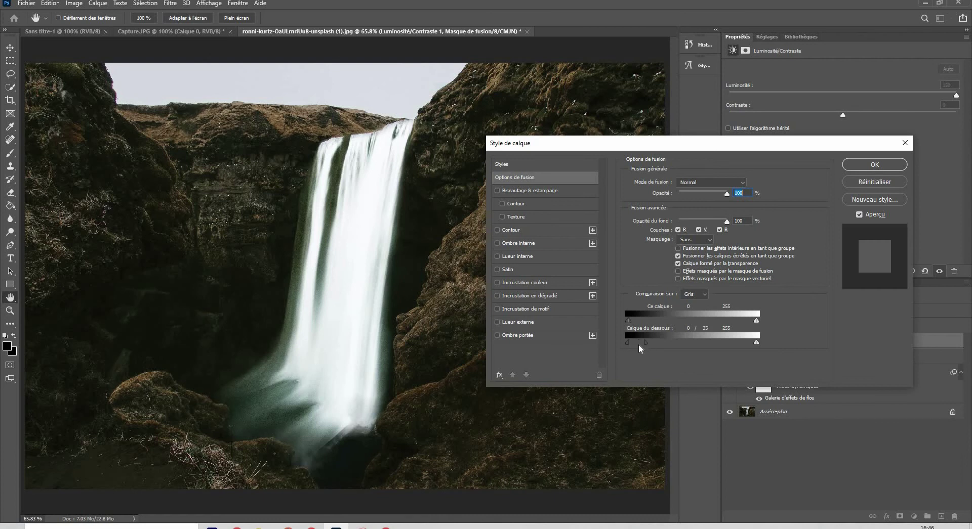
{"action": "left_click_drag", "start_coordinate": [639, 344], "coordinate": [759, 338]}
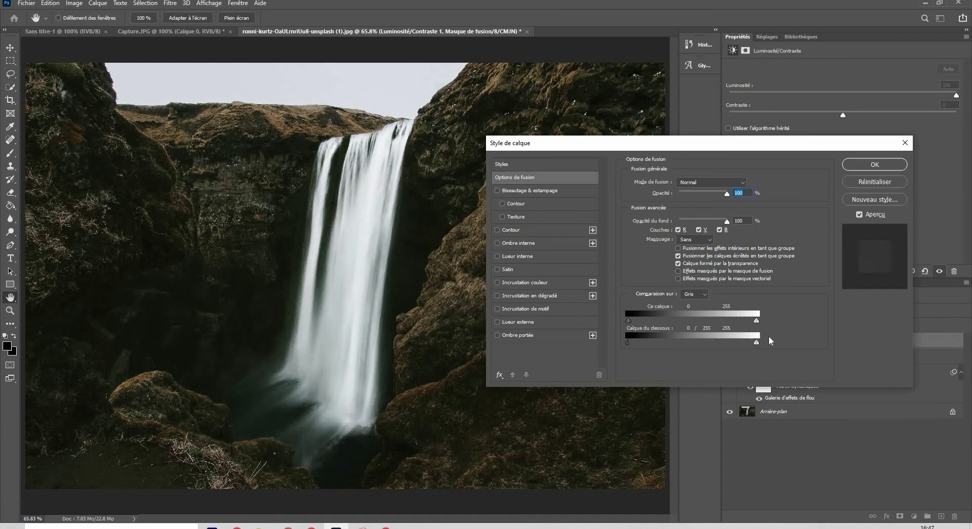
{"action": "left_click", "coordinate": [874, 165]}
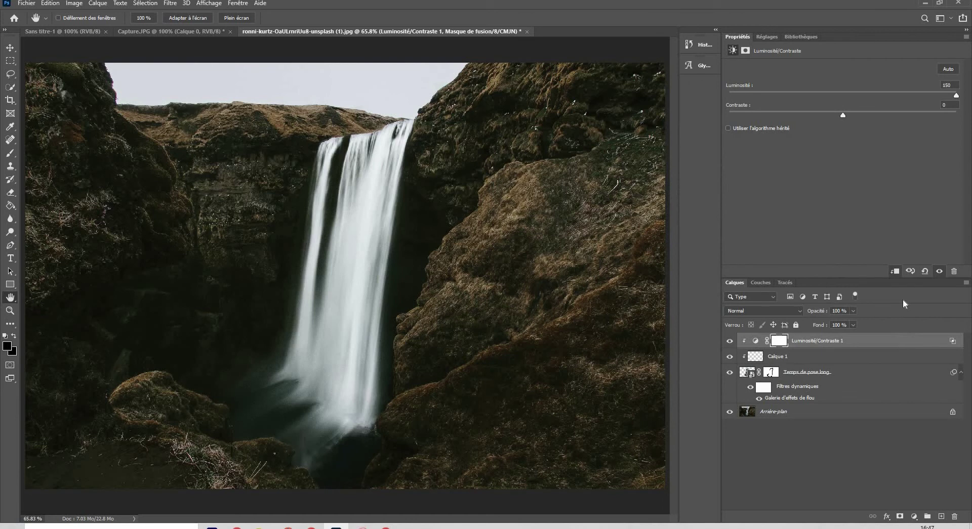
Reduce the Luminosité/Contraste layer's opacity to 78 % and deselect all layers
{"action": "left_click", "coordinate": [853, 312]}
{"action": "left_click_drag", "start_coordinate": [843, 324], "coordinate": [846, 325]}
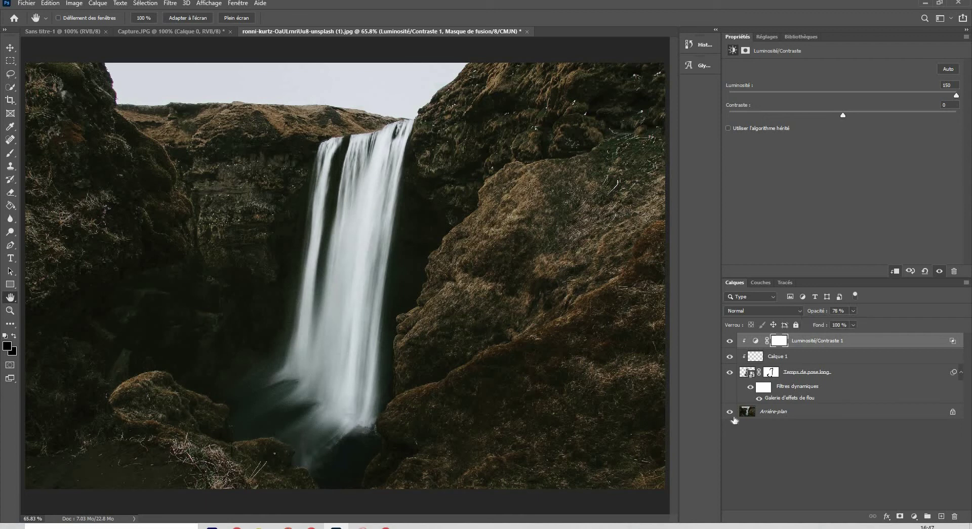
{"action": "left_click", "coordinate": [758, 439]}
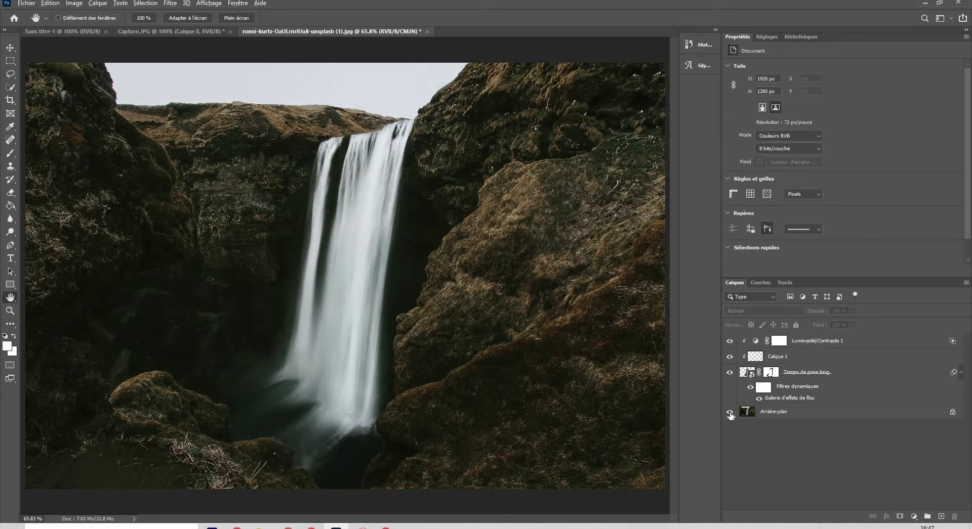
Compare the original Arrière-plan on its own with the finished long-exposure waterfall
{"action": "left_click", "coordinate": [729, 413], "text": "alt"}
{"action": "left_click", "coordinate": [730, 413], "text": "alt"}
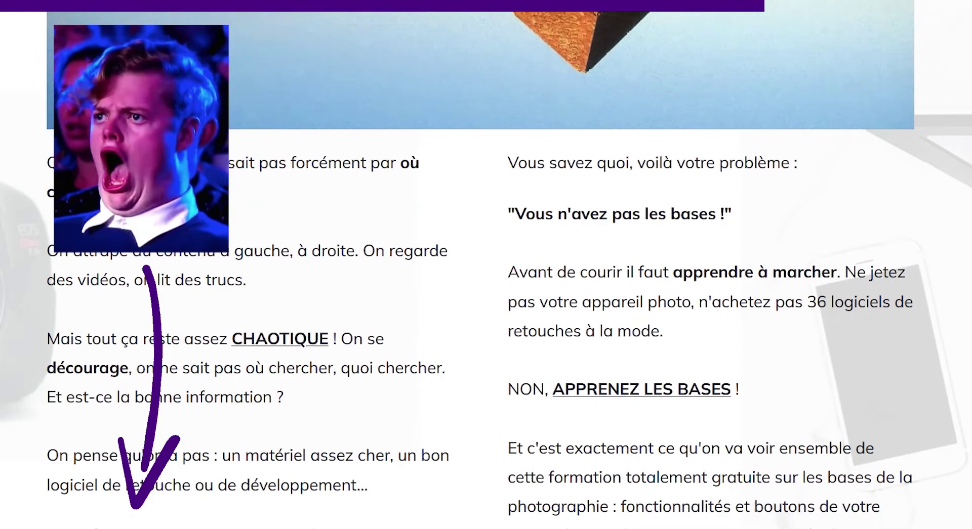
{"action": "scroll", "coordinate": [486, 303], "scroll_direction": "down", "scroll_amount": 20}
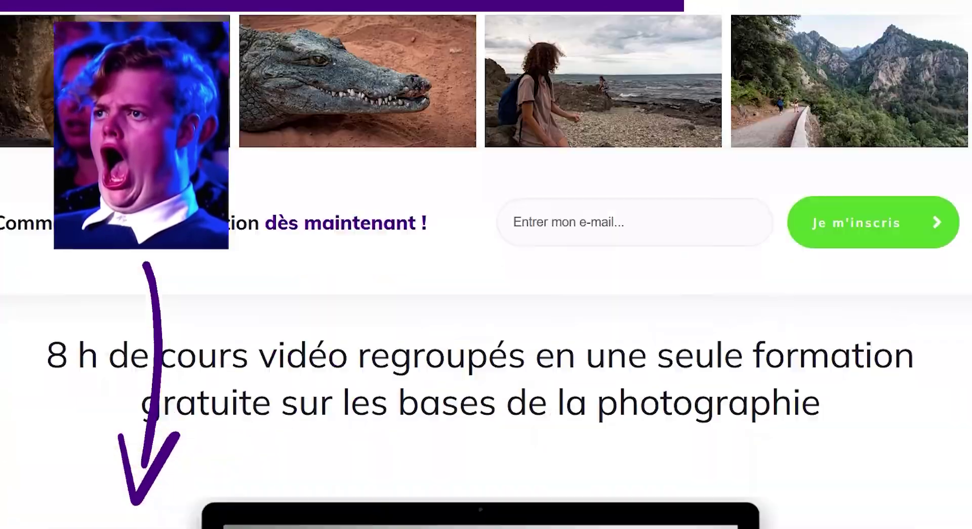
{"action": "scroll", "coordinate": [486, 303], "scroll_direction": "down", "scroll_amount": 20}
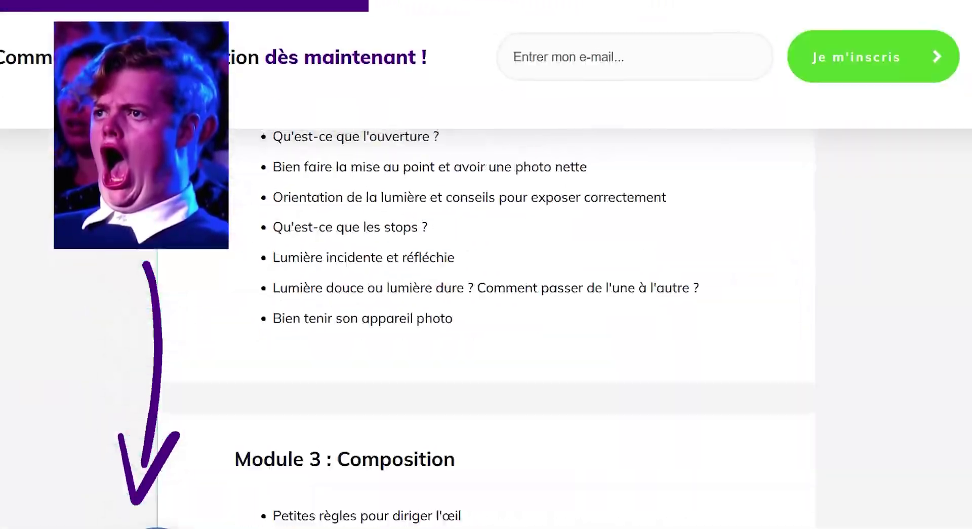
{"action": "scroll", "coordinate": [486, 304], "scroll_direction": "down", "scroll_amount": 10}
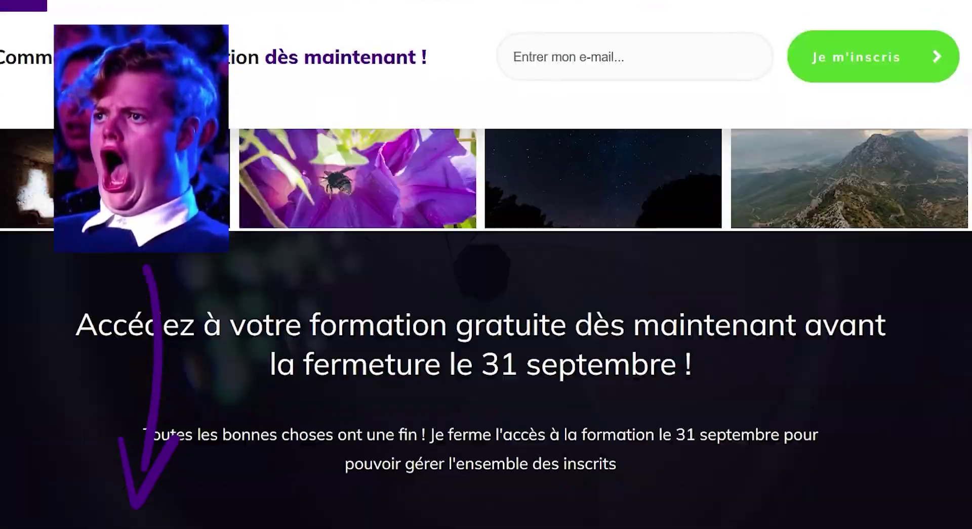